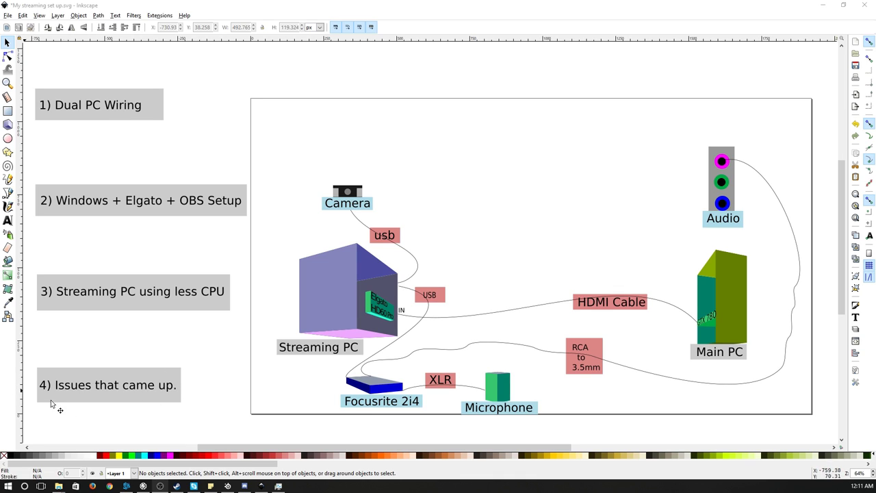
Step: Zoom the wiring diagram page to fit the Inkscape window width using the 6 key
key(6)
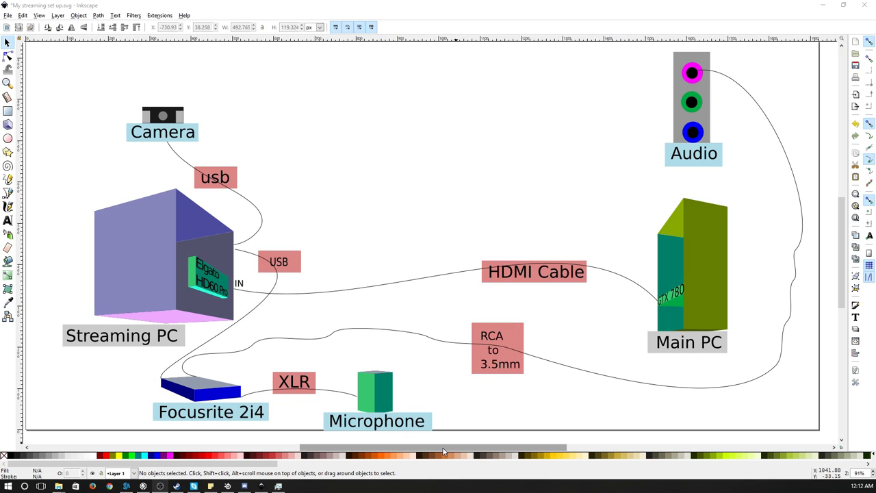
Step: Nudge the diagram view slightly along the horizontal scrollbar
drag(442, 450, 445, 451)
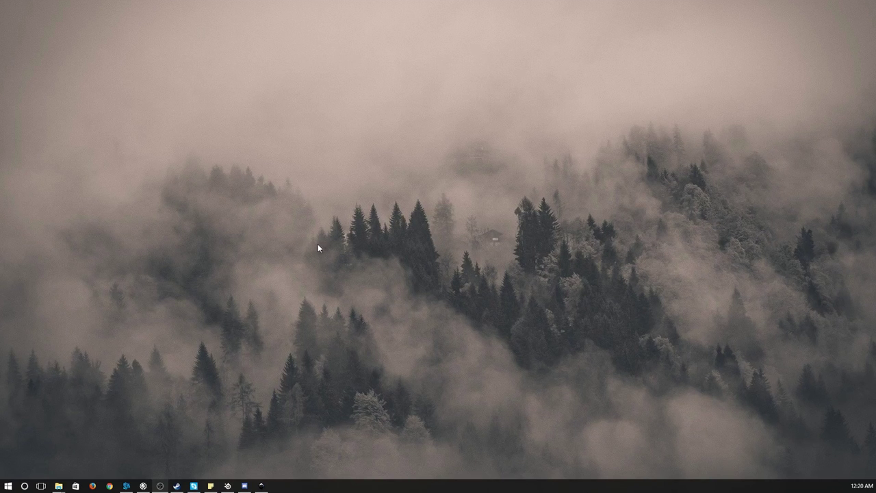
Step: In Display settings, identify the screens and extend the desktop onto display 2
right_click(315, 233)
click(271, 347)
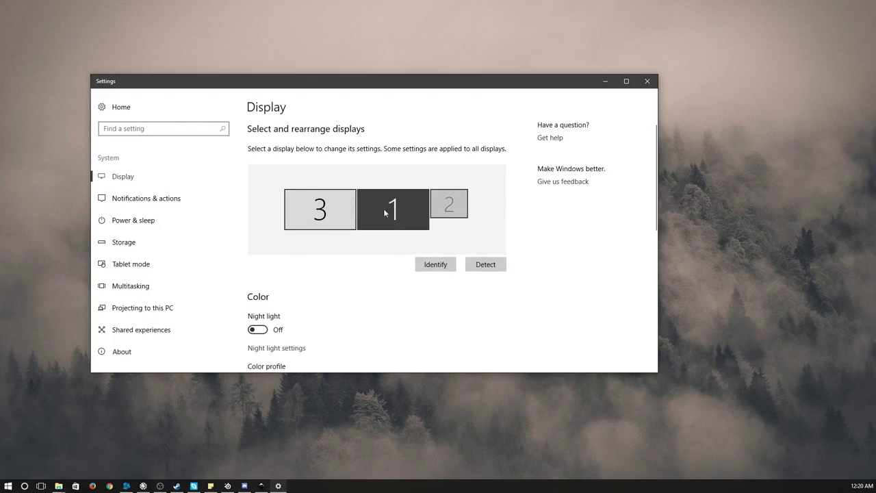
click(442, 264)
click(455, 207)
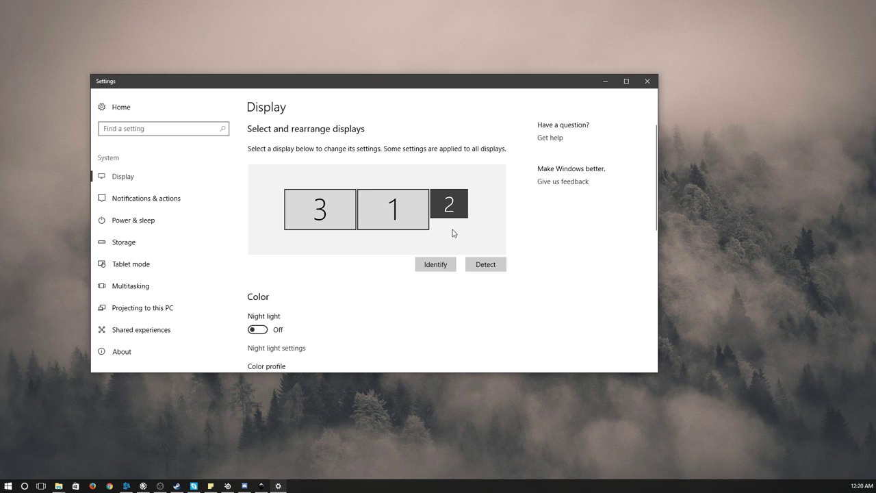
scroll(381, 253, down, 5)
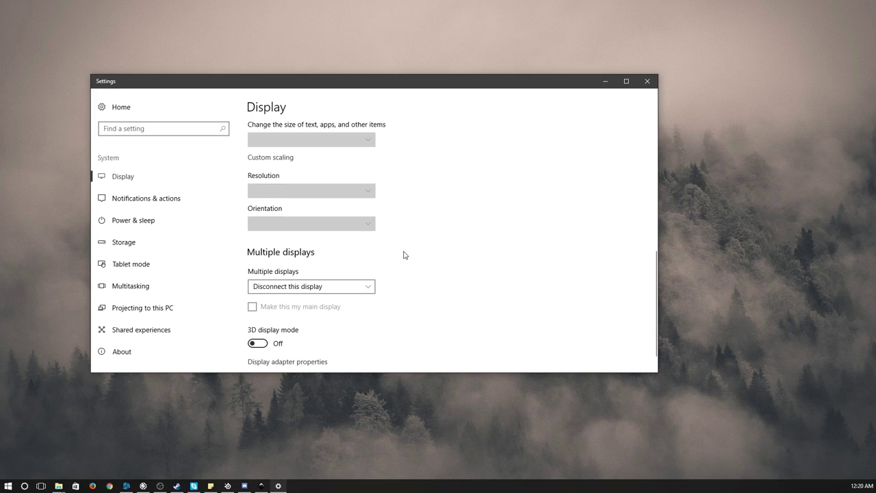
scroll(413, 289, down, 5)
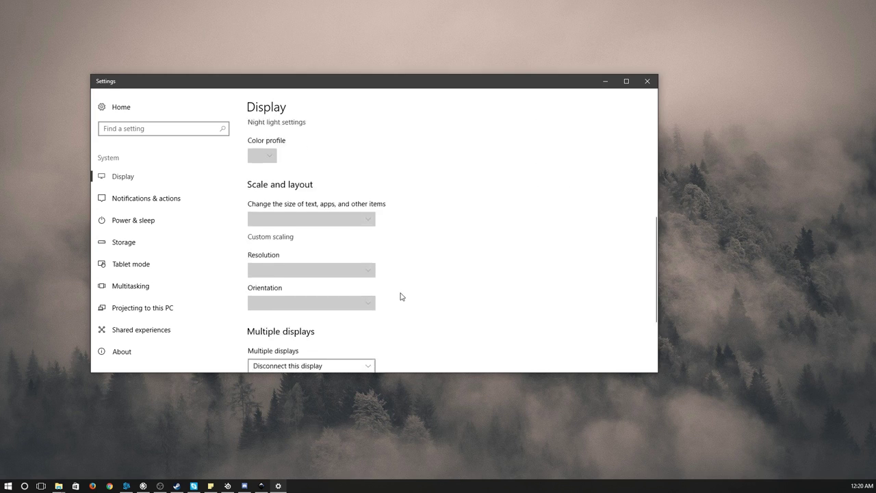
click(349, 271)
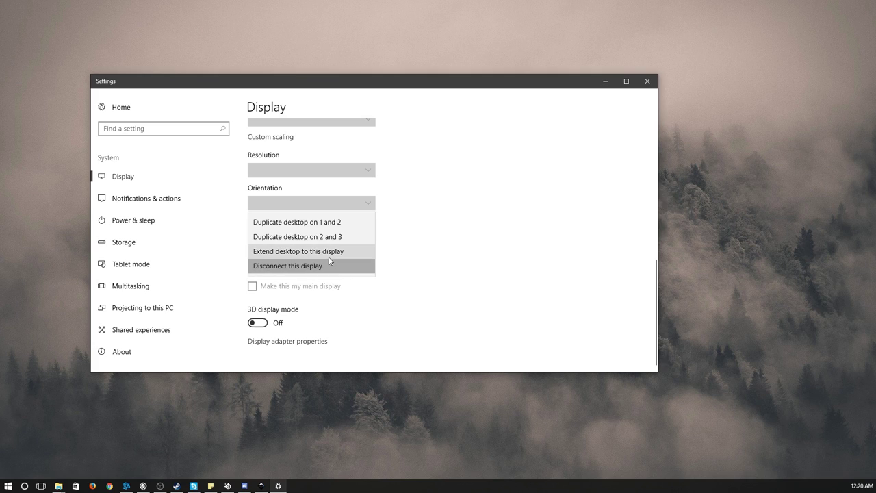
click(308, 255)
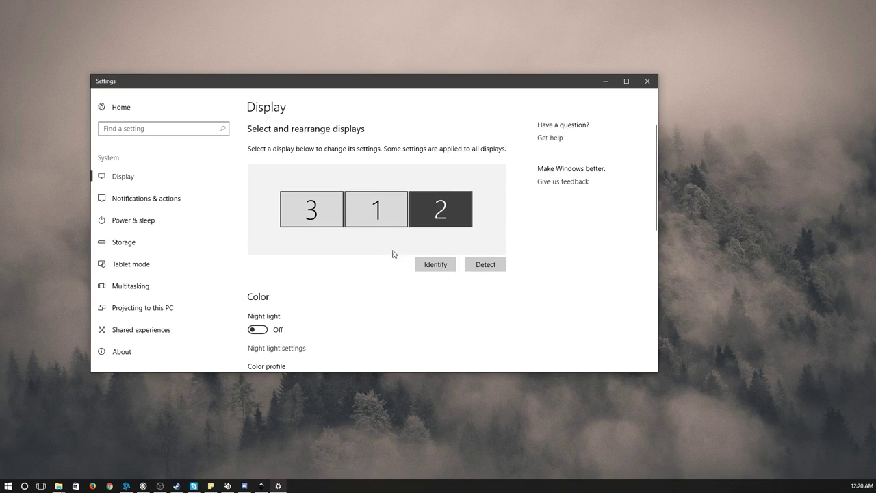
Step: Reselect display 2, duplicate the desktop on displays 2 and 3, and keep the changes
click(441, 264)
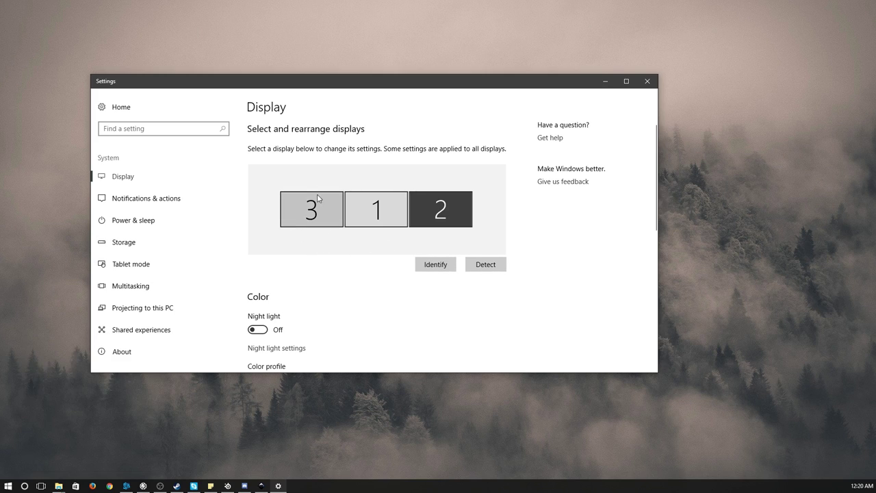
click(426, 223)
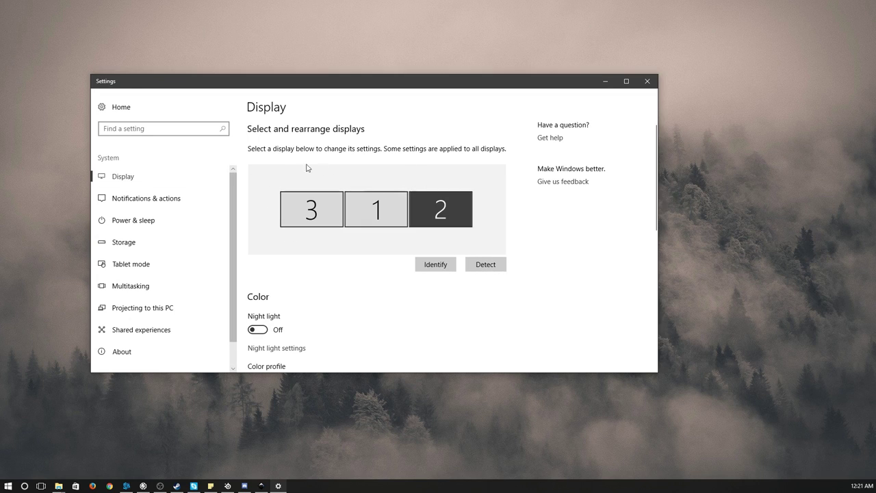
scroll(273, 205, down, 5)
scroll(383, 287, down, 1)
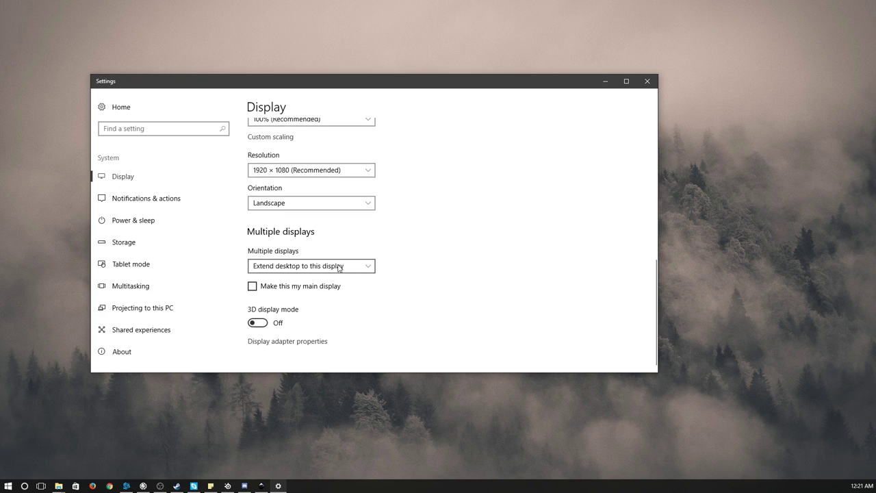
click(349, 267)
click(336, 252)
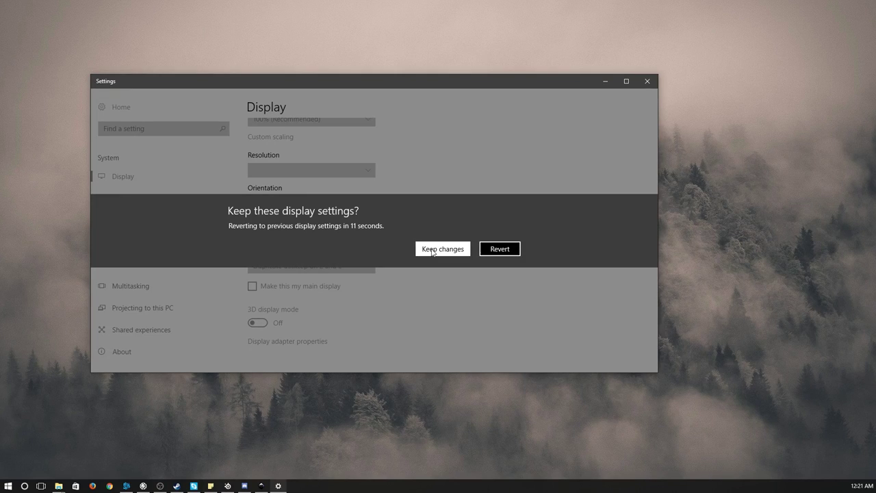
click(432, 250)
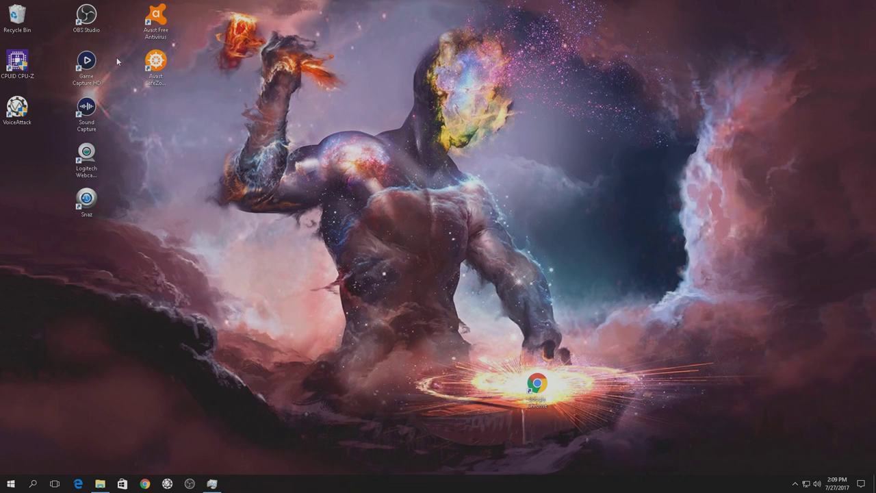
drag(117, 56, 56, 120)
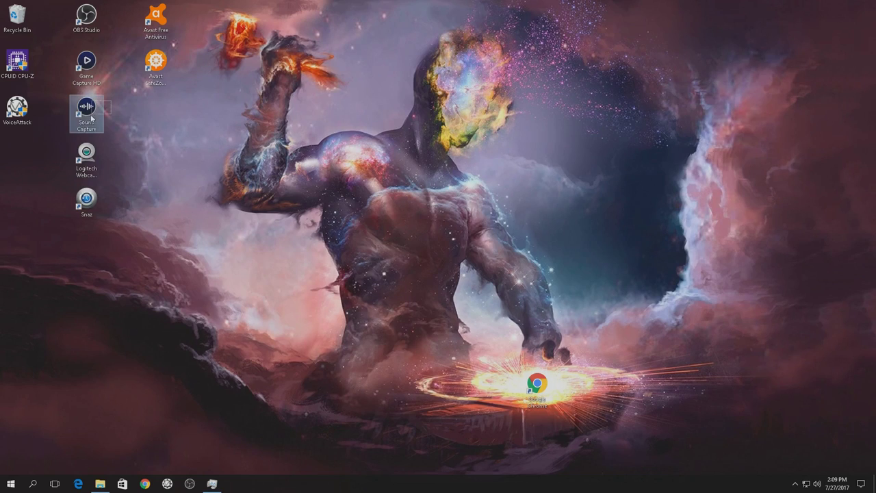
drag(91, 118, 64, 136)
drag(116, 106, 60, 136)
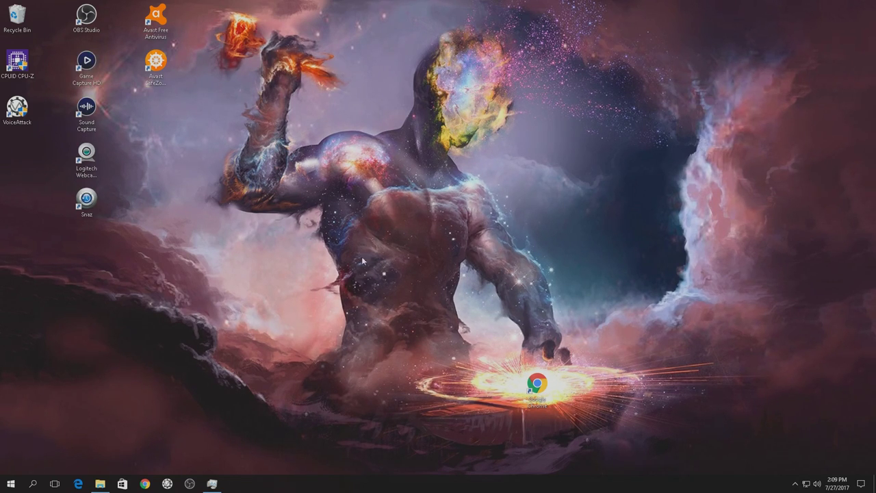
drag(124, 121, 60, 139)
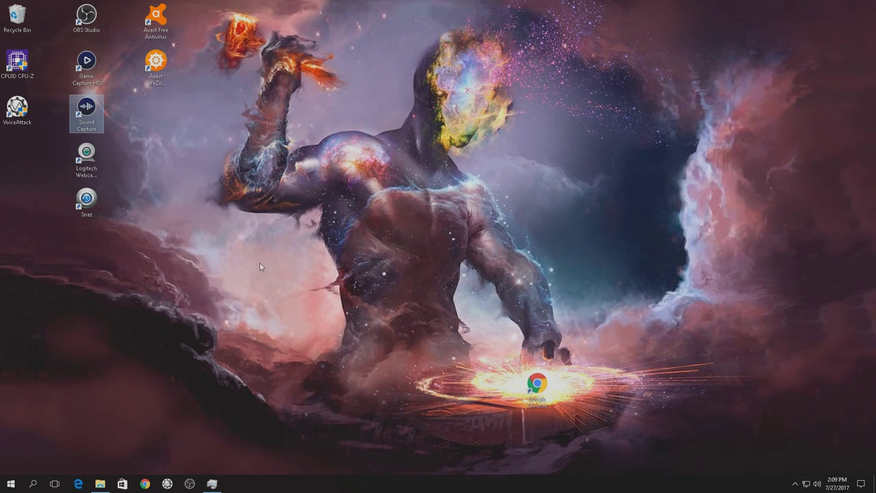
click(300, 273)
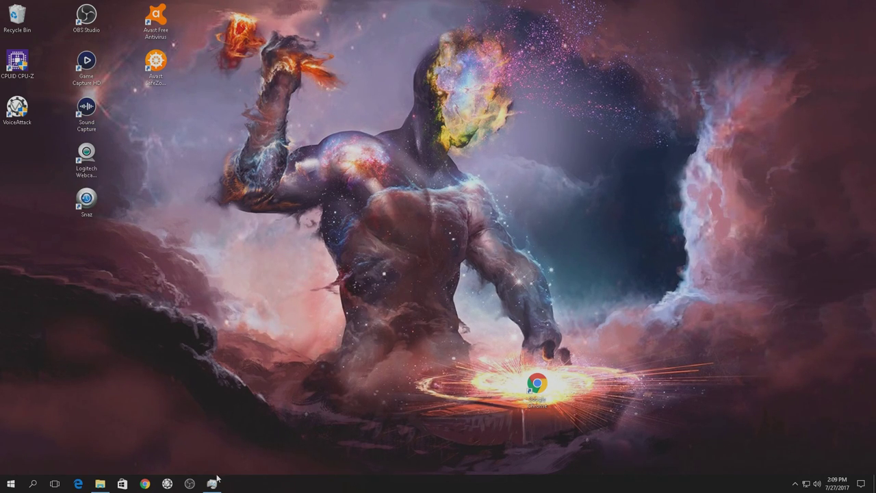
Step: Bring OBS forward, enable the preview, and switch via Pre-Stream to the Streaming scene
click(189, 484)
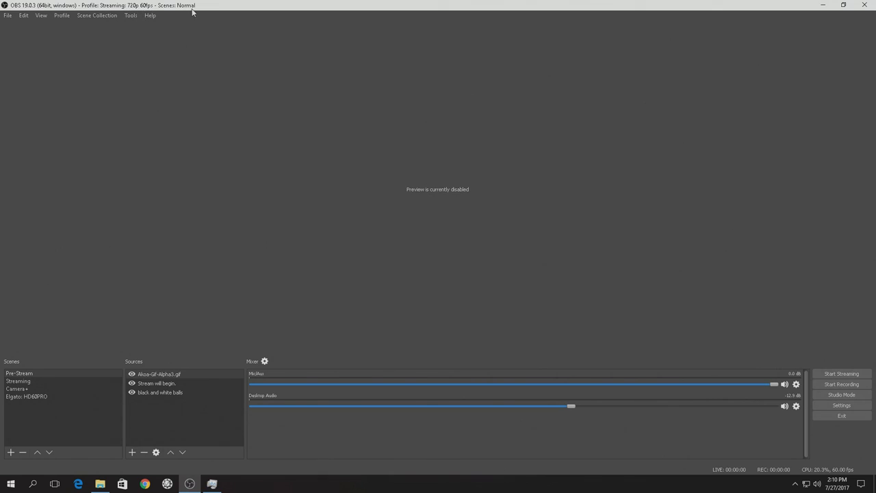
right_click(385, 245)
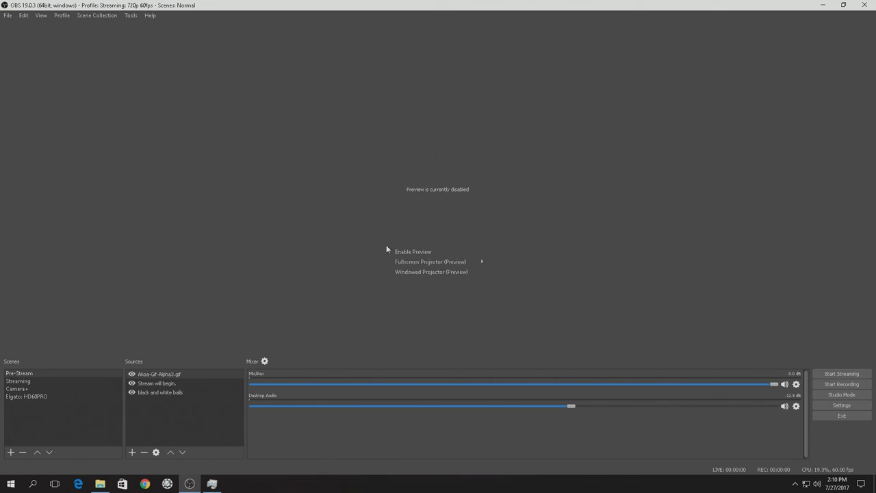
click(434, 251)
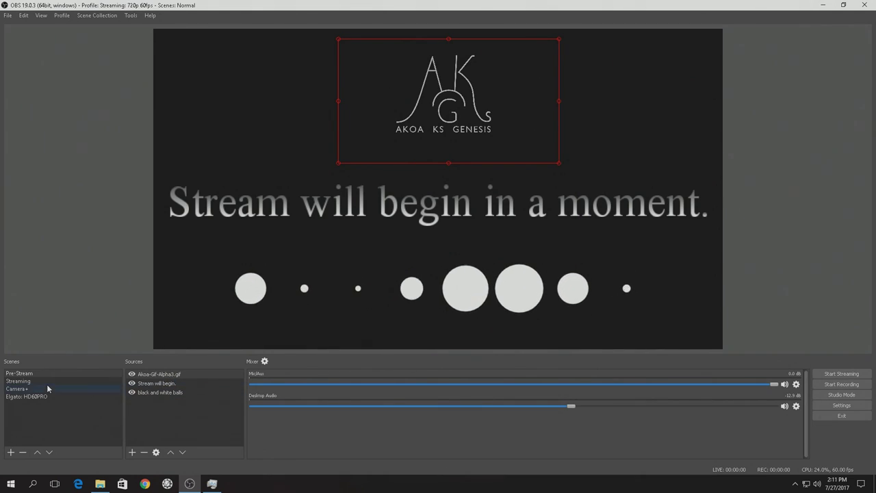
click(74, 416)
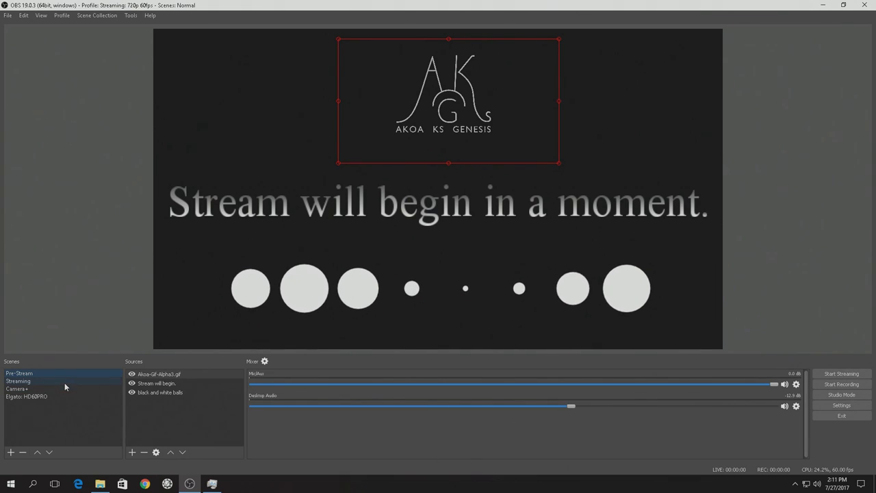
click(65, 380)
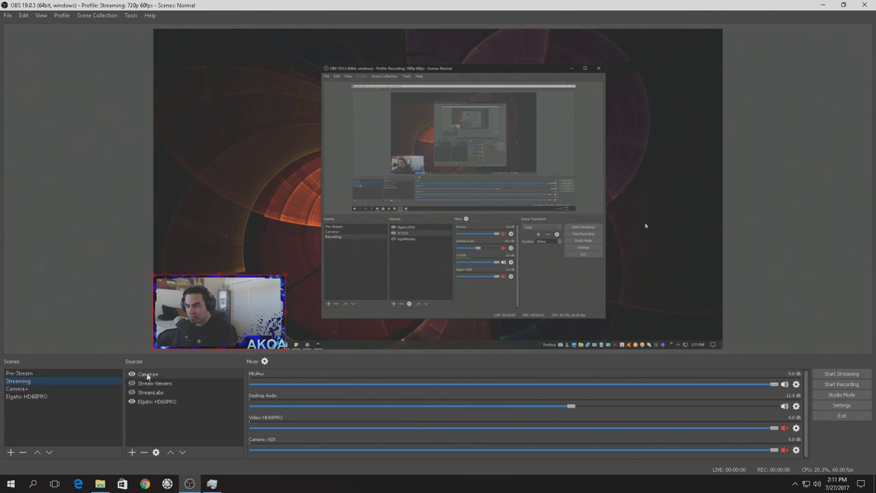
Step: Toggle Camera+ scene sources off and on, then switch to the Elgato: HD60PRO scene
click(29, 389)
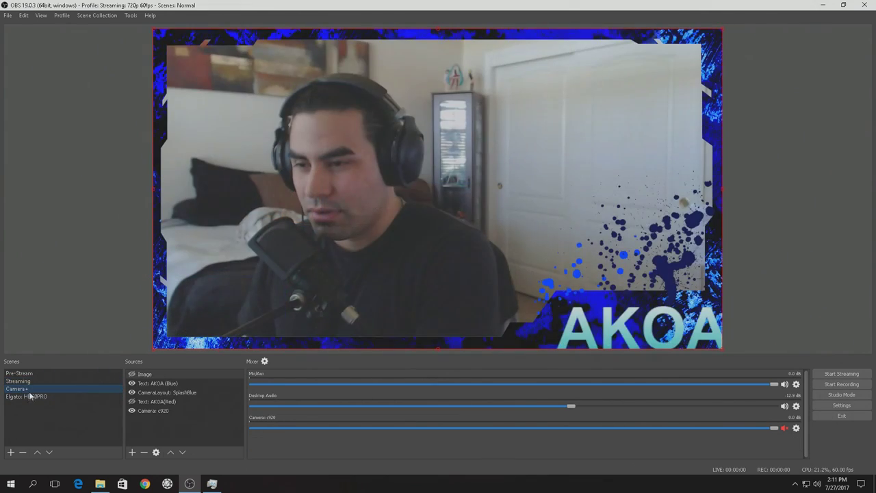
click(131, 383)
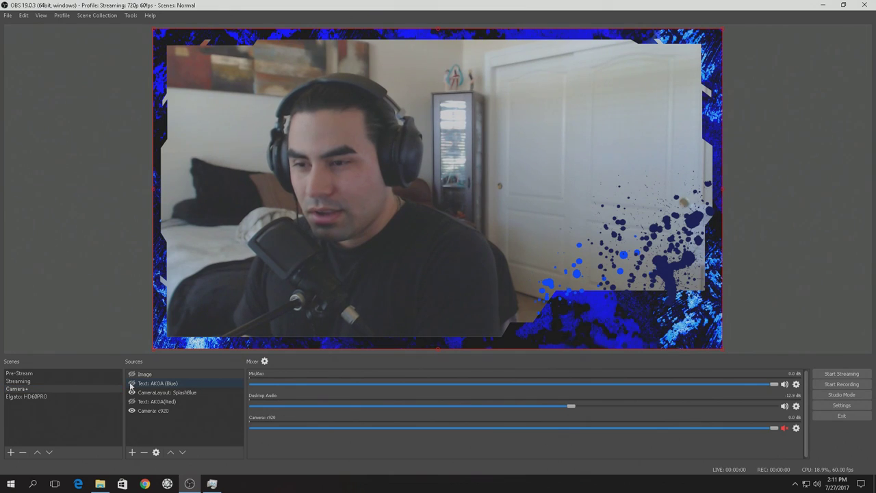
click(132, 383)
click(132, 392)
click(131, 392)
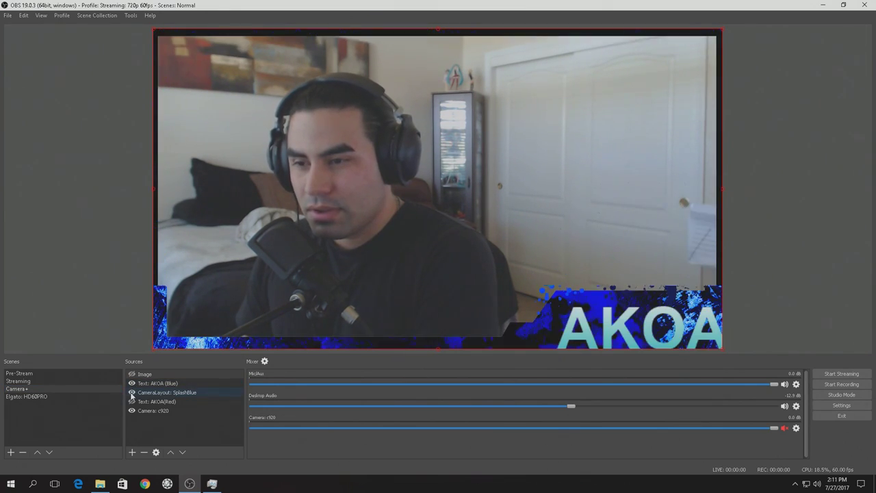
click(131, 411)
click(131, 410)
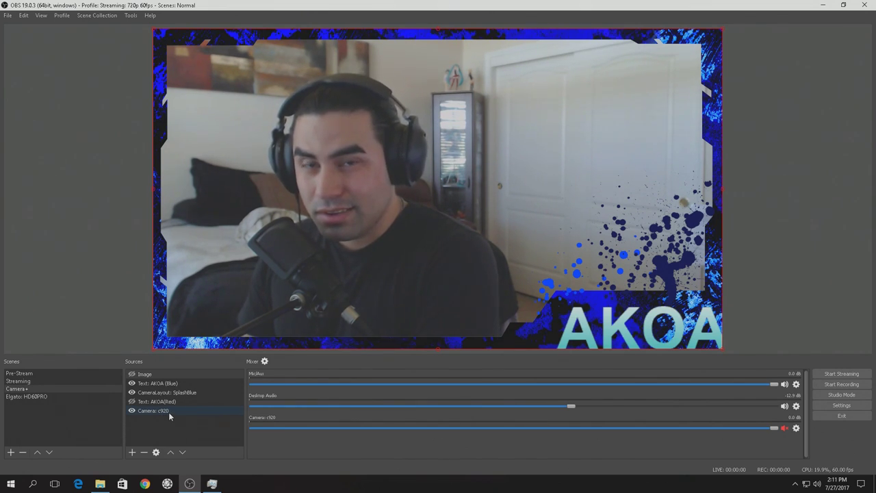
click(53, 397)
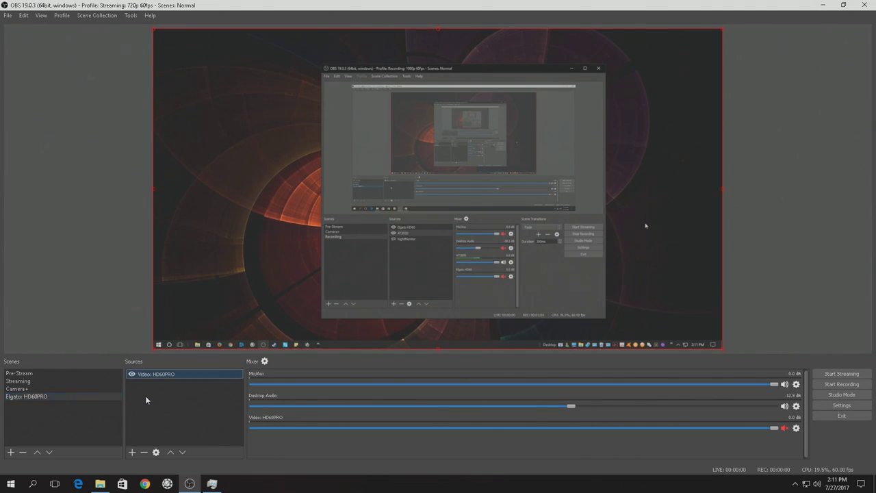
right_click(145, 395)
mouse_move(175, 401)
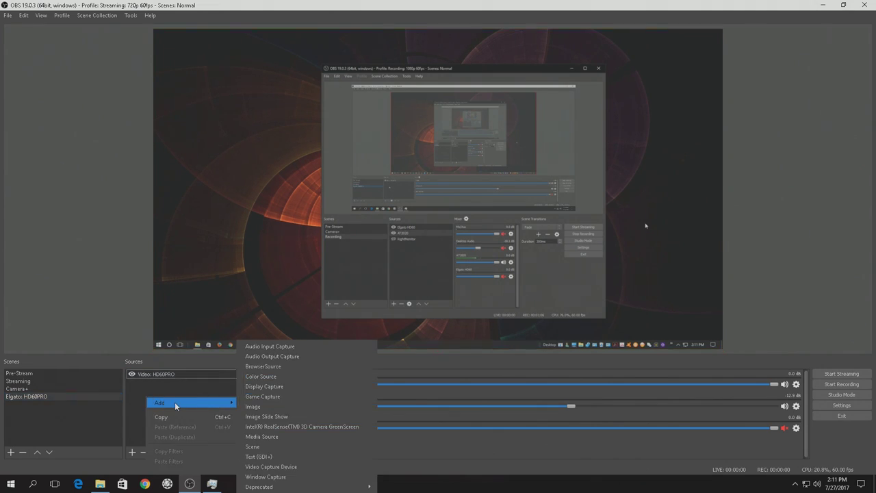
click(272, 468)
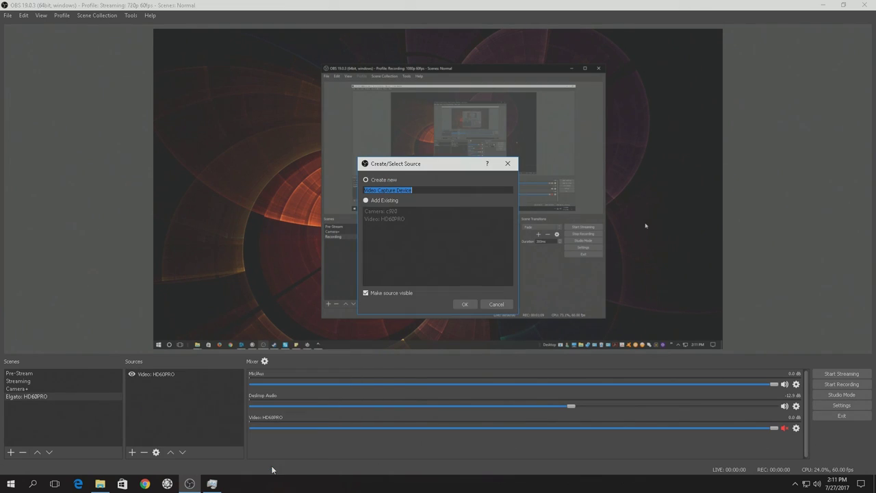
click(464, 304)
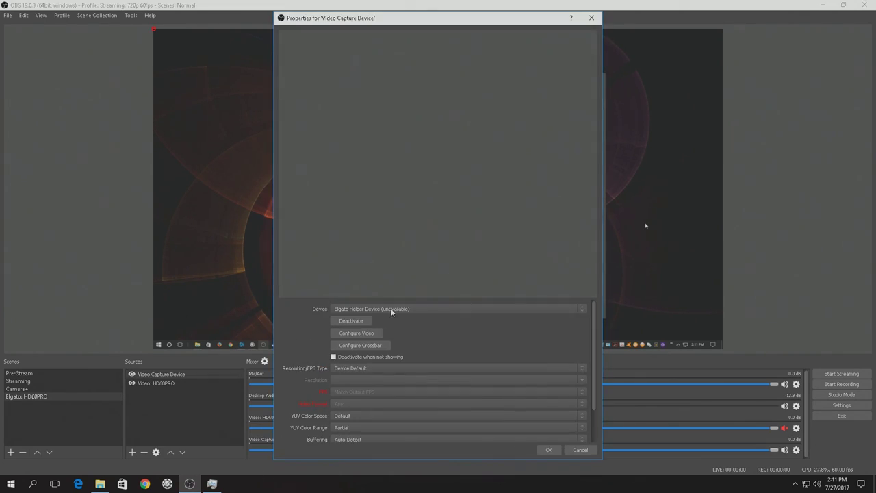
click(392, 309)
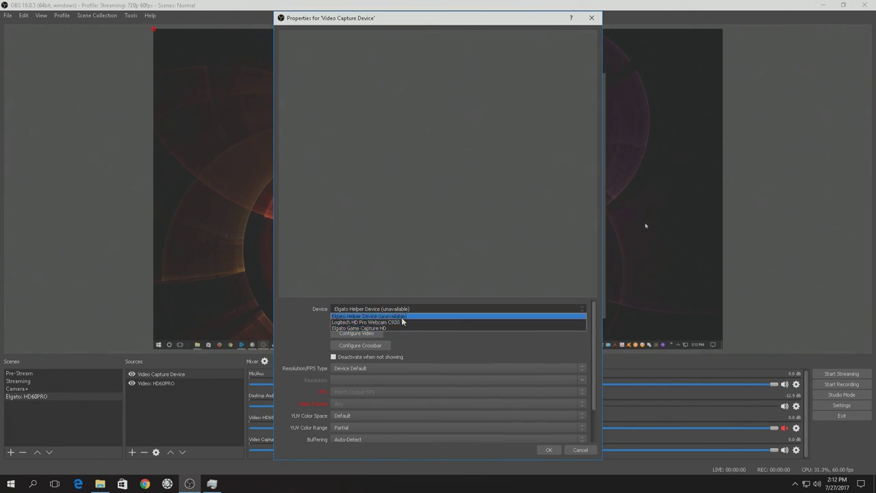
click(402, 328)
click(580, 450)
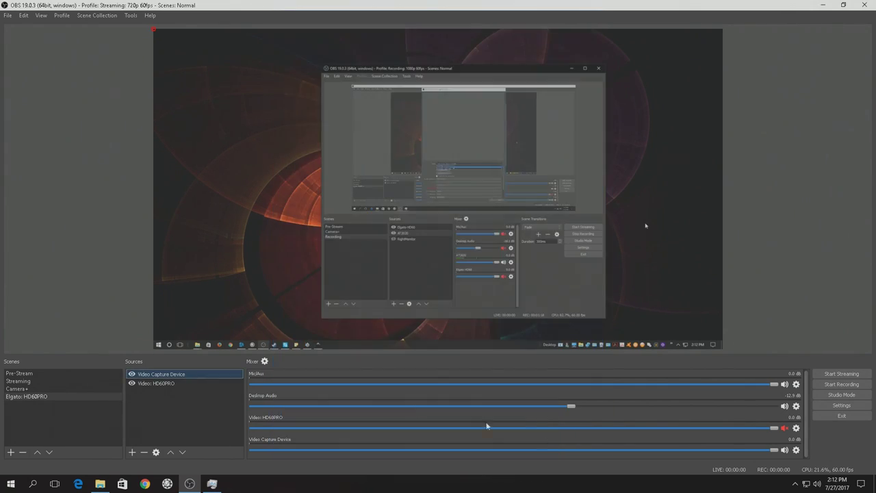
right_click(165, 376)
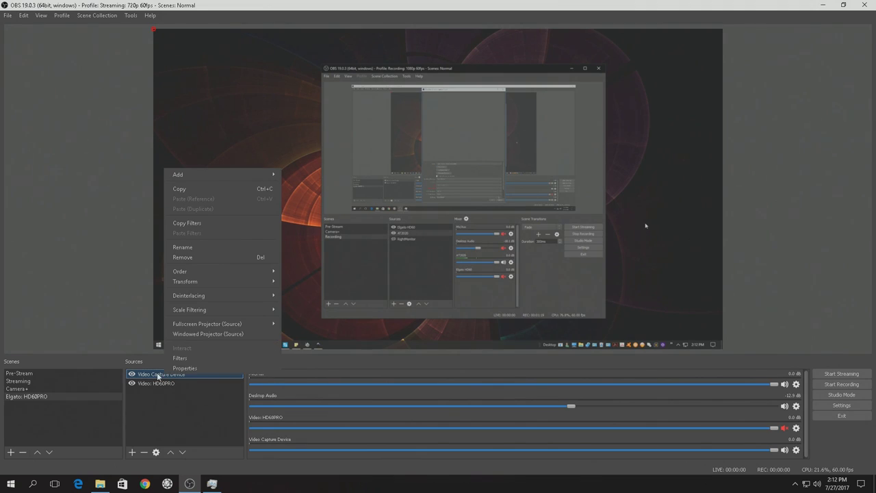
click(197, 256)
click(471, 268)
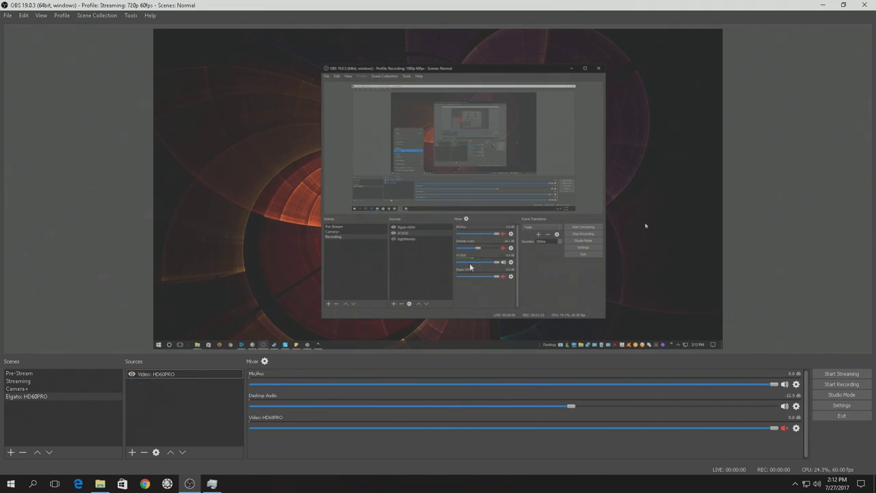
Step: Open the Video: HD60PRO properties, keeping Elgato Game Capture HD as the device
double_click(164, 374)
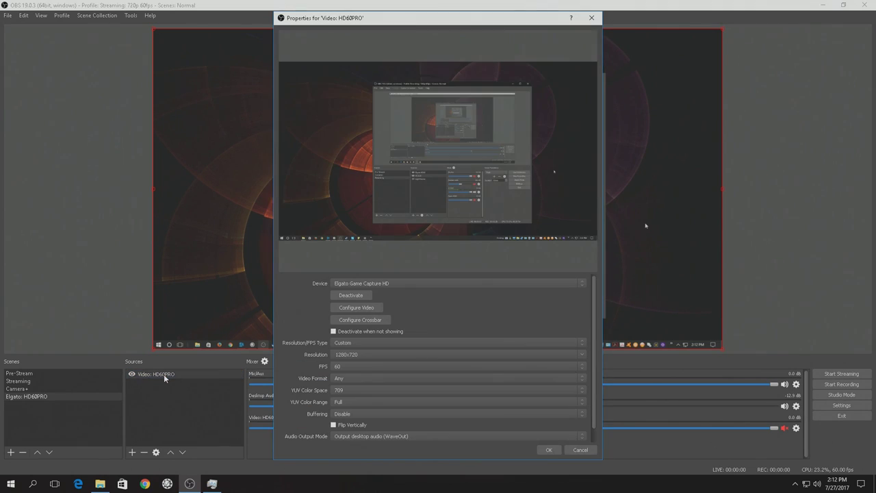
click(441, 283)
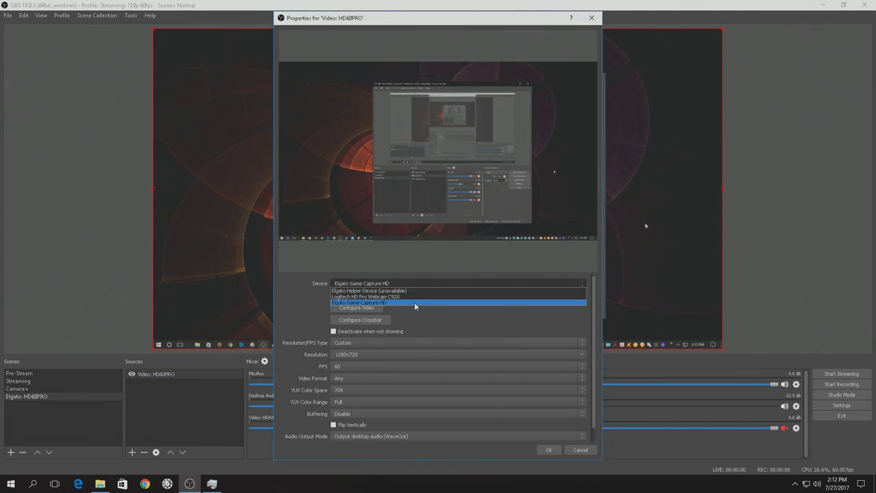
click(414, 302)
Step: In the Elgato video configuration, keep input Other and set HDMI Color Range to Standard
click(365, 309)
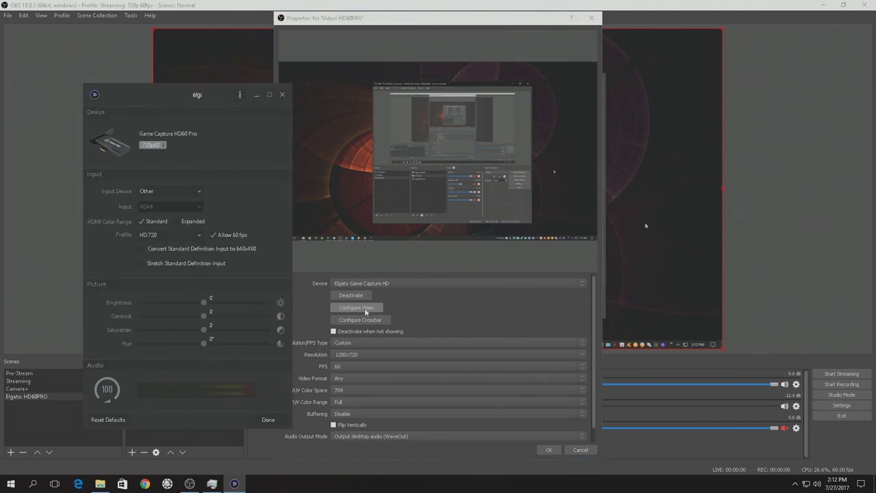
drag(169, 96, 374, 69)
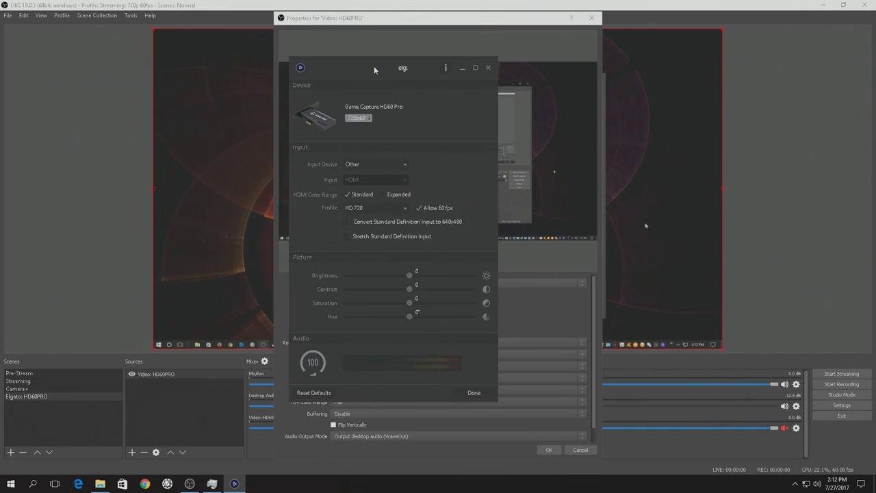
click(365, 166)
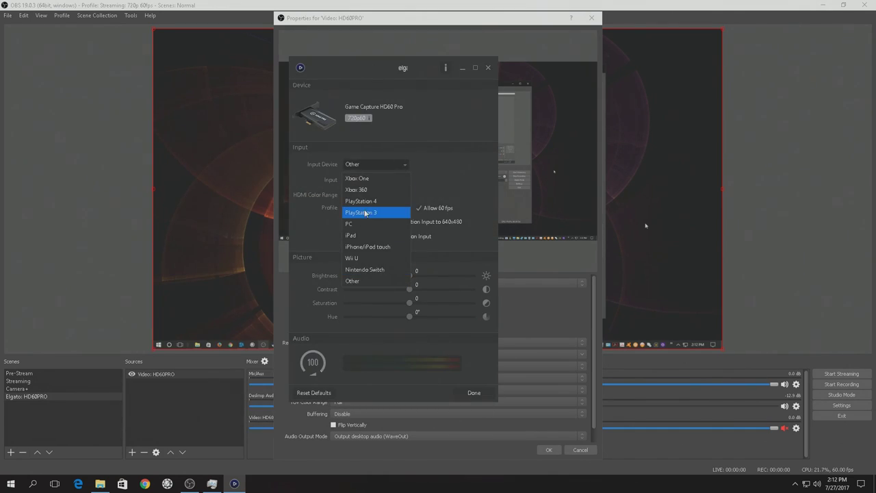
click(369, 281)
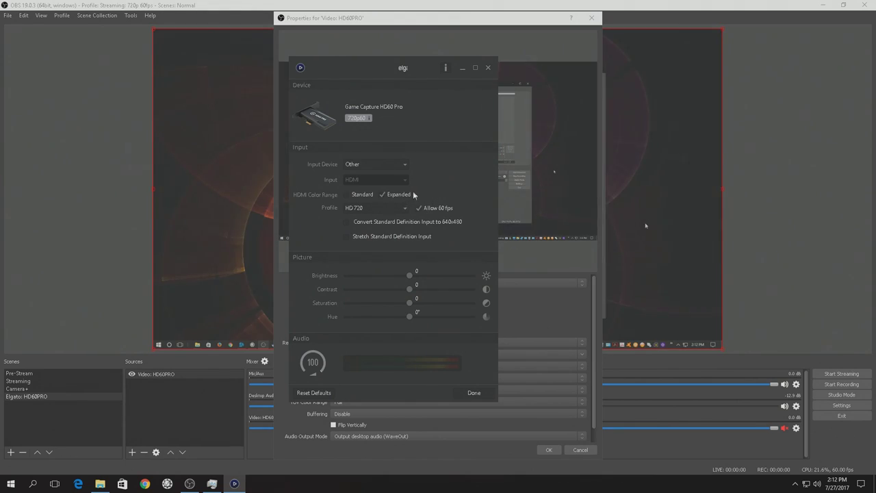
click(352, 197)
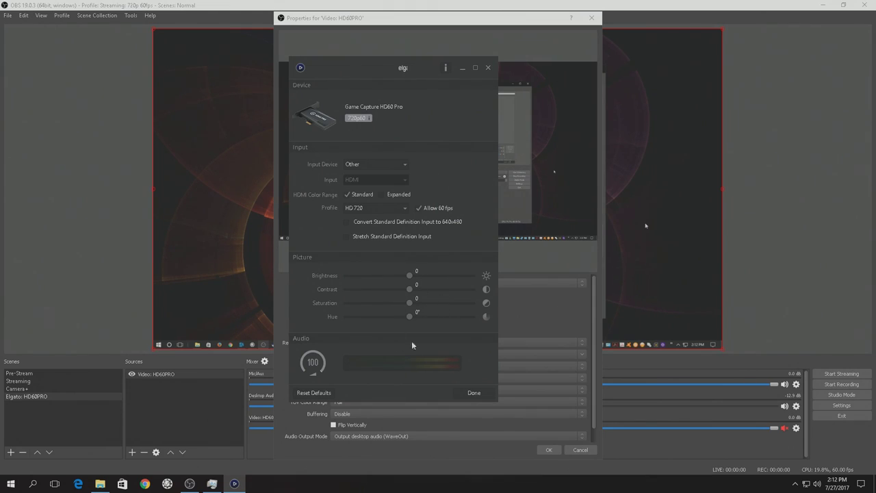
click(474, 392)
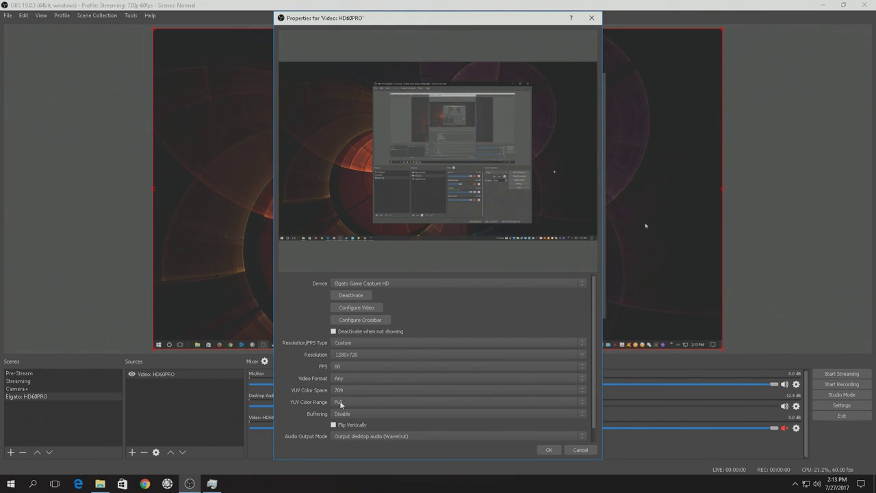
Step: Set the HD60PRO audio output mode to Output desktop audio (WaveOut) and accept the properties
scroll(283, 385, down, 1)
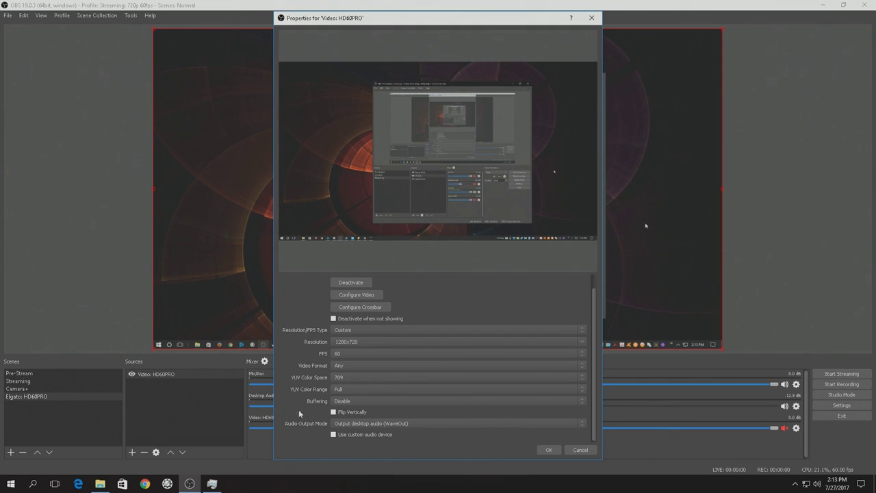
click(582, 426)
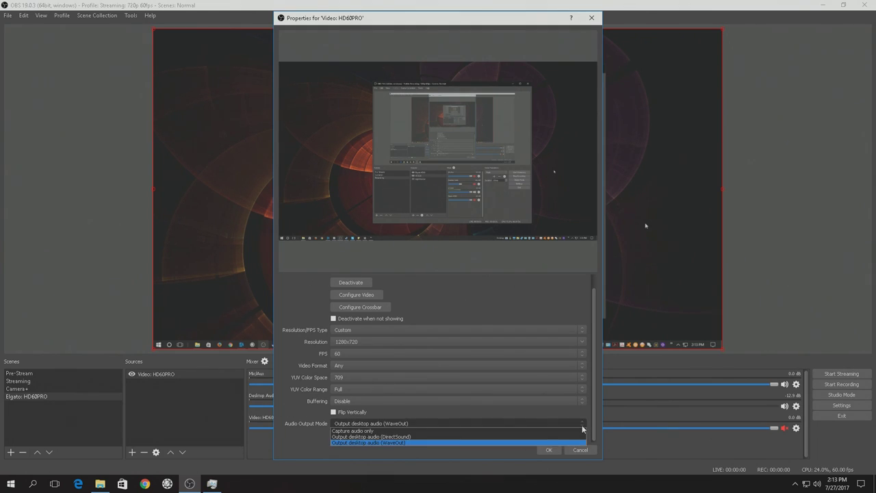
click(394, 443)
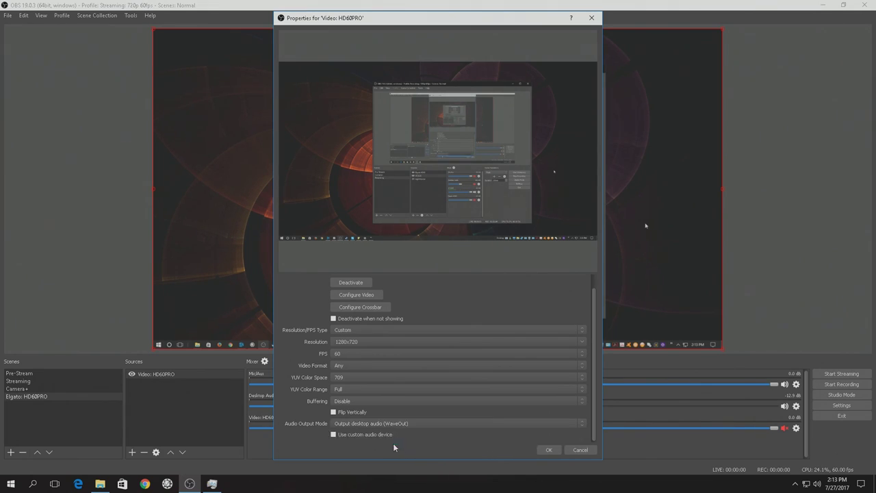
click(549, 450)
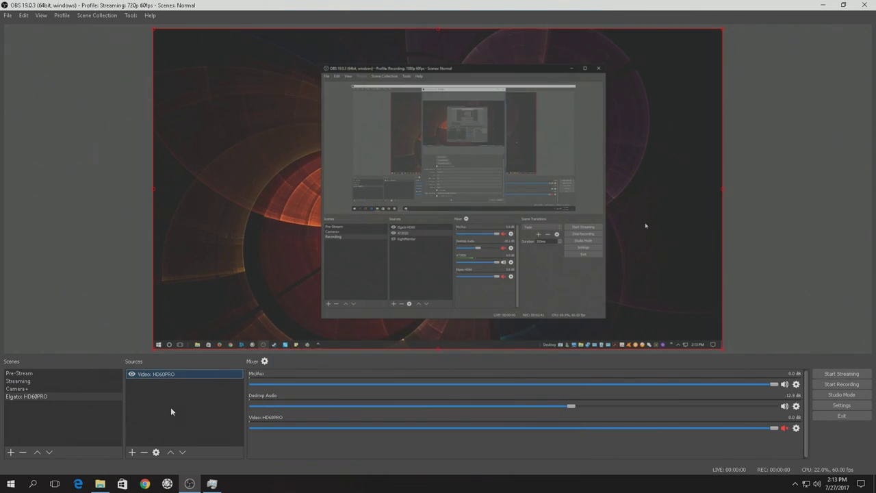
Step: Open Settings through Stream to the Output page and confirm the veryfast CPU usage preset
click(845, 407)
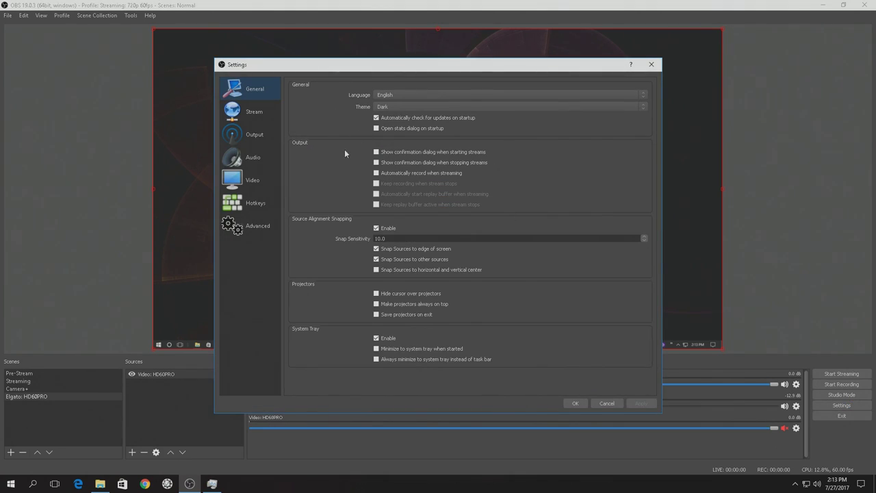
click(252, 112)
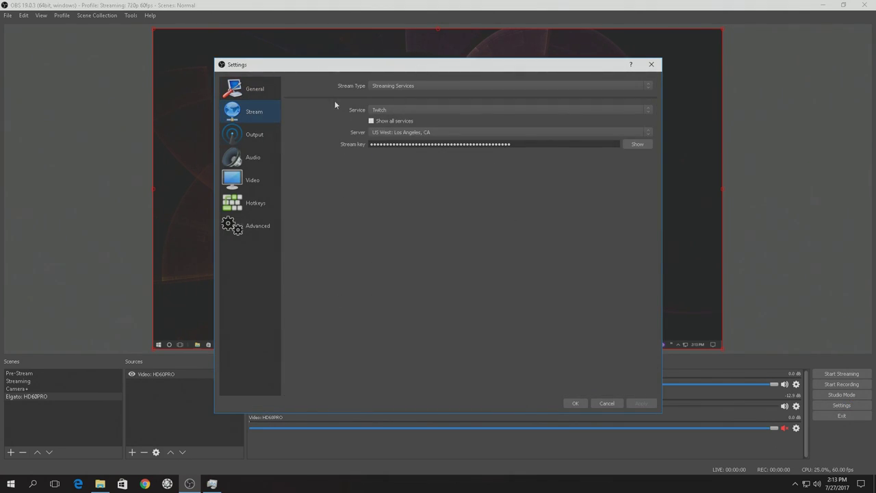
click(258, 141)
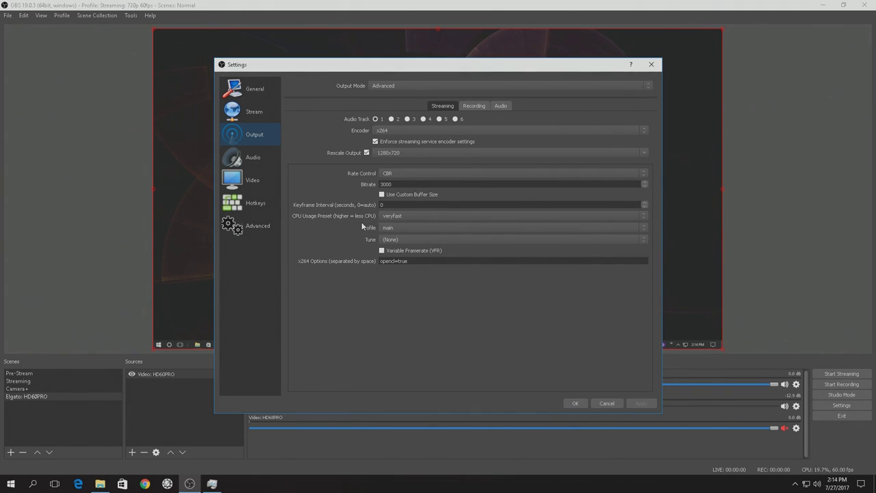
click(403, 216)
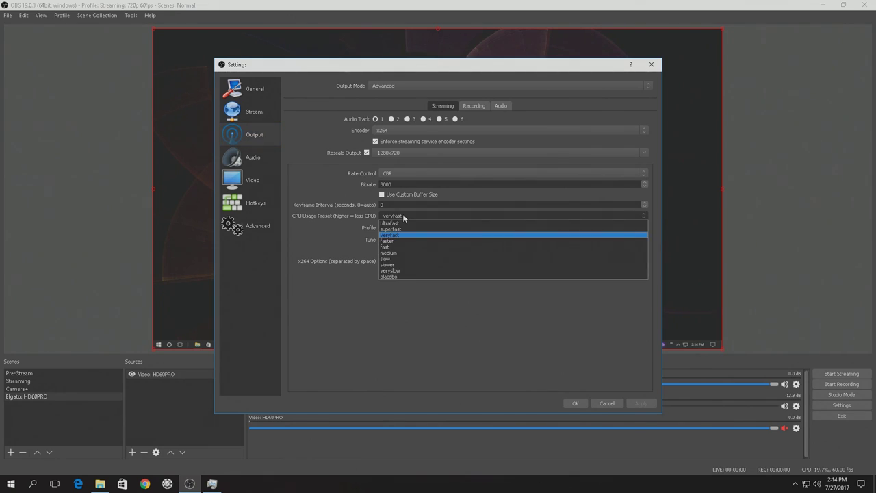
click(313, 217)
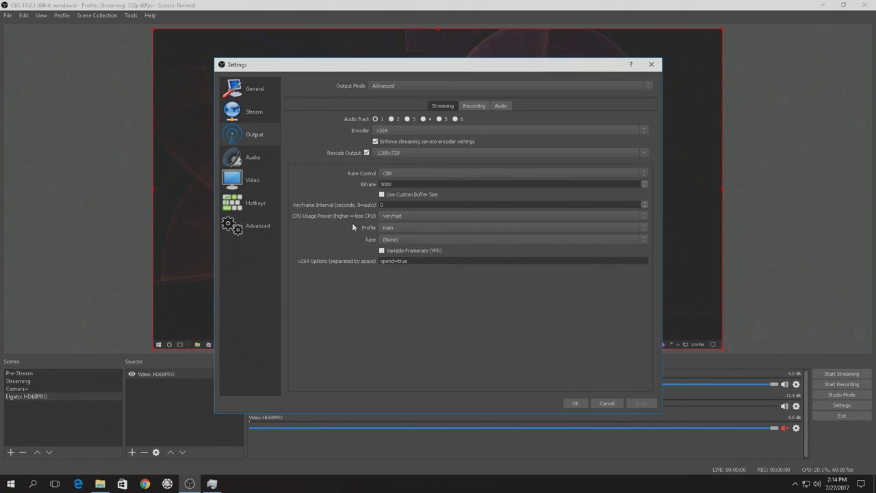
click(389, 217)
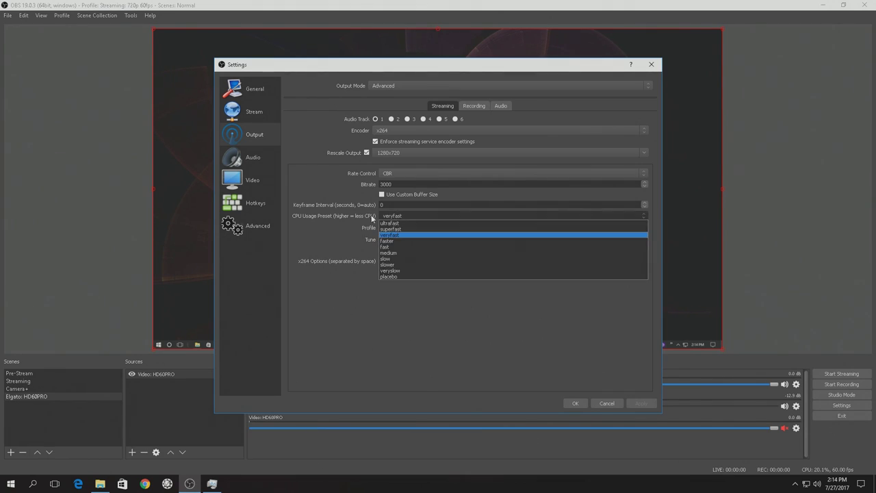
click(373, 218)
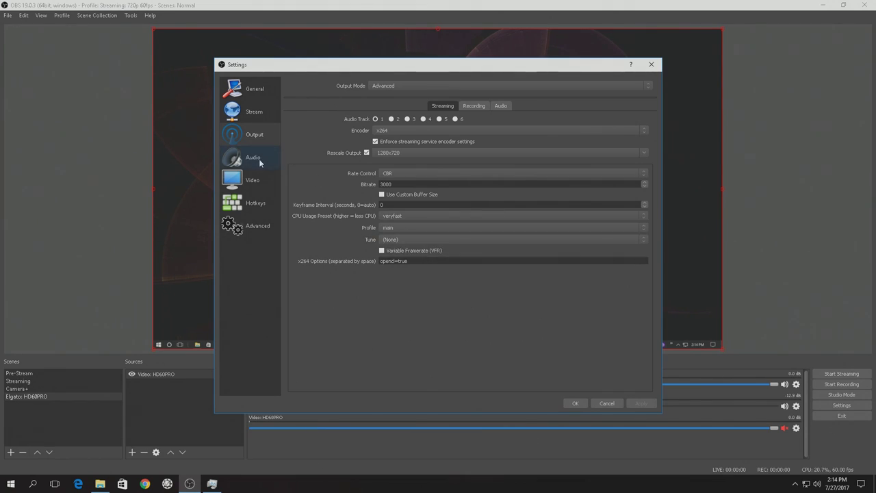
Step: Review the Recording and Audio output tabs, keeping the Track 1 bitrate at 320
click(474, 106)
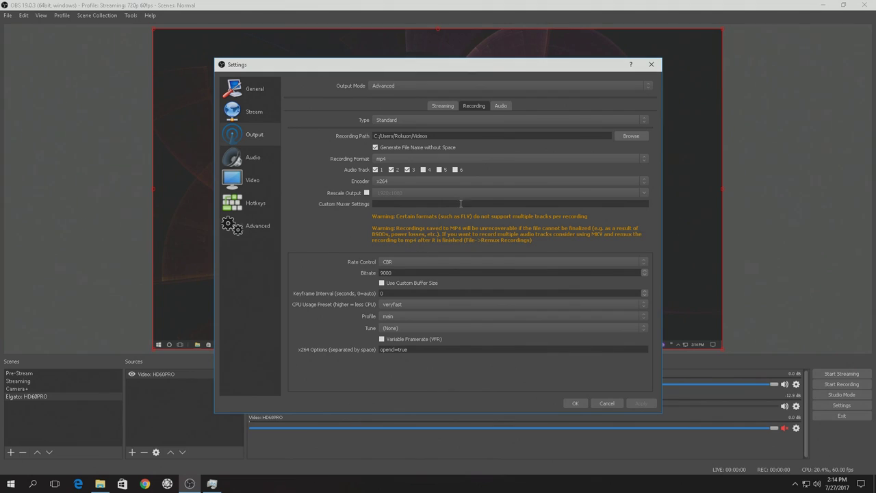
click(501, 107)
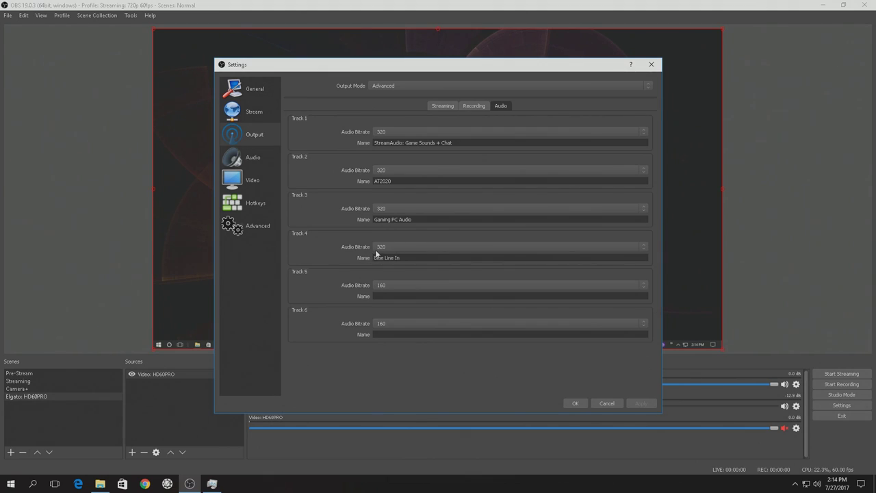
click(428, 131)
click(335, 124)
drag(356, 71, 397, 59)
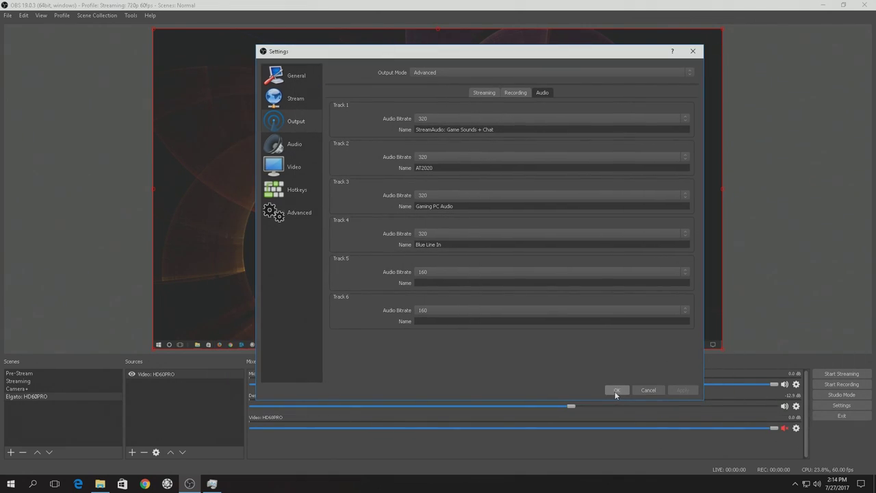
Step: Revisit the Streaming output and Audio pages, ending on the Video page at 1280x720, 60 FPS
click(488, 94)
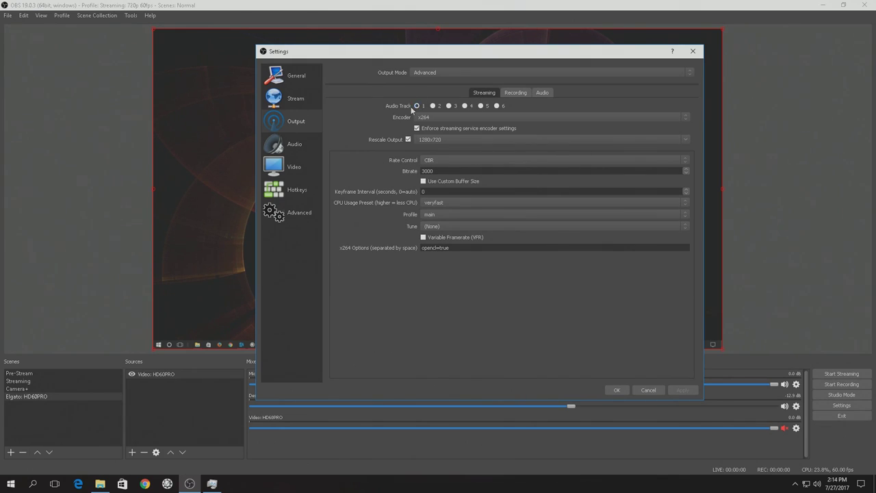
click(278, 144)
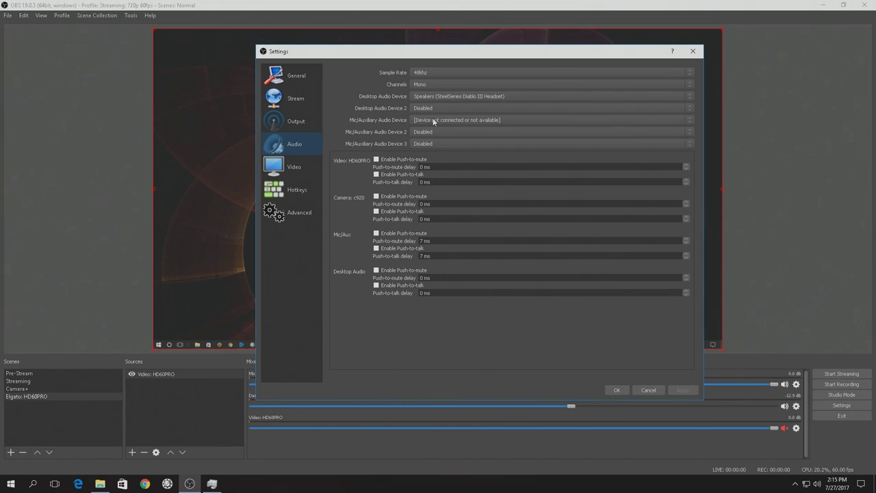
click(315, 167)
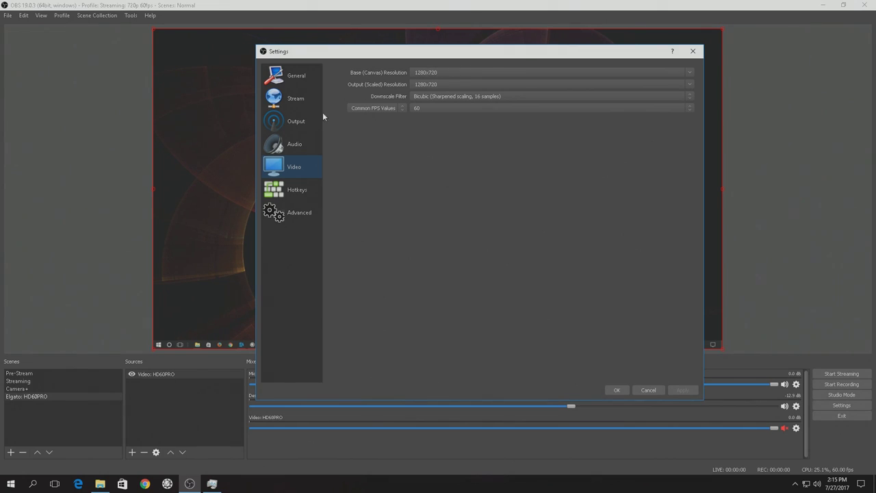
Step: Check the Output page, then confirm the Video downscale filter stays Bicubic
click(298, 125)
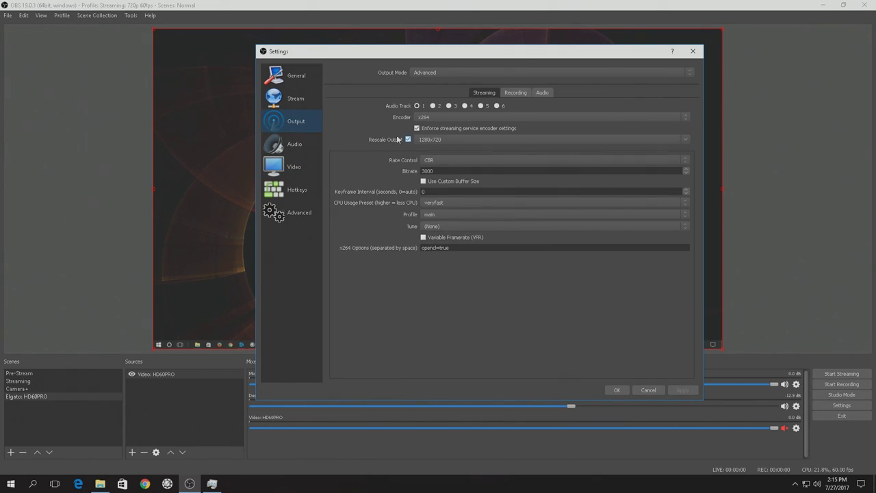
click(300, 169)
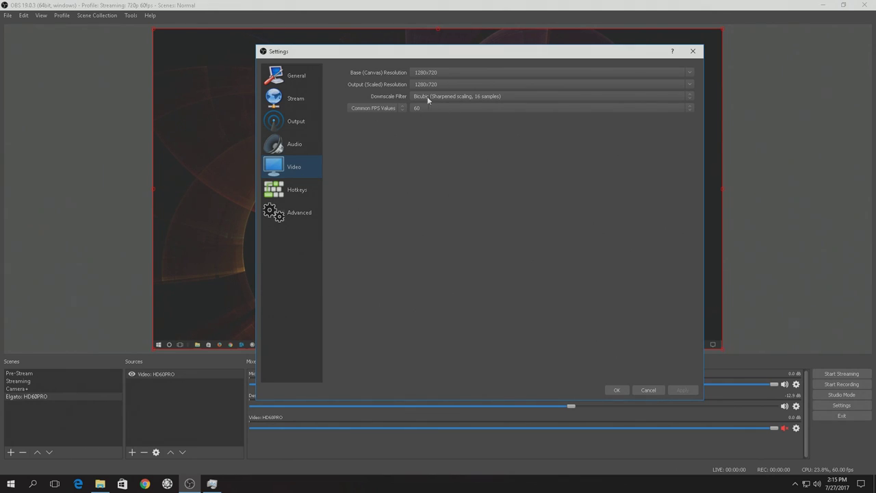
click(460, 99)
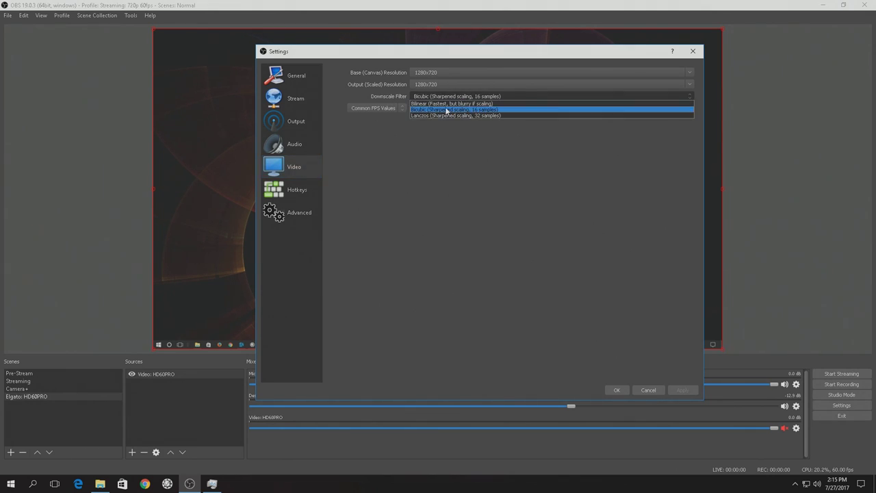
click(446, 110)
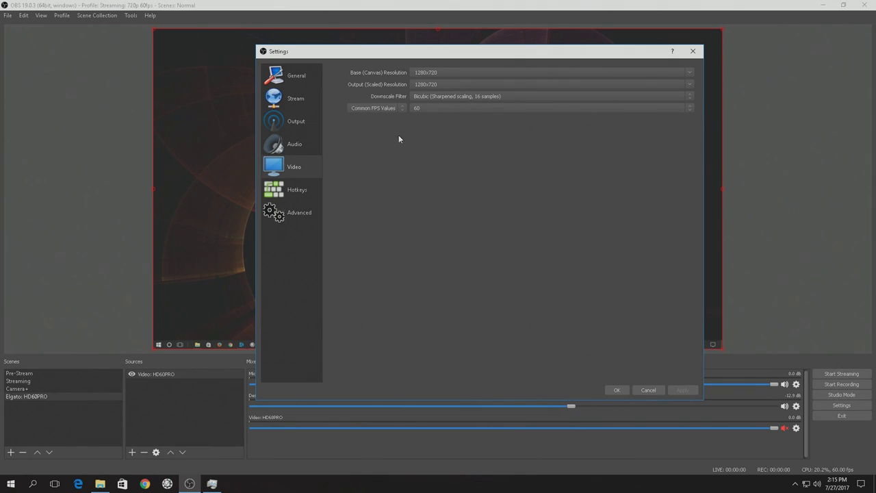
click(444, 97)
click(441, 110)
Step: Review the Advanced settings such as stream delay, then apply with OK
click(305, 218)
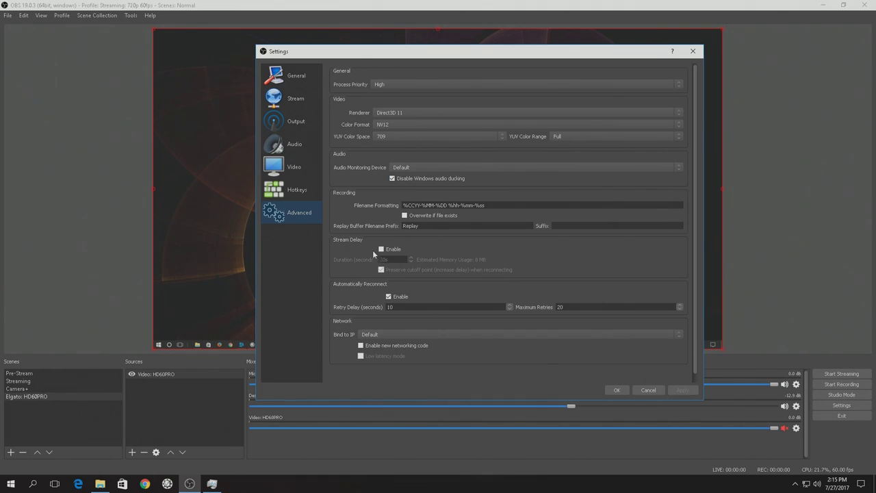
scroll(361, 239, down, 1)
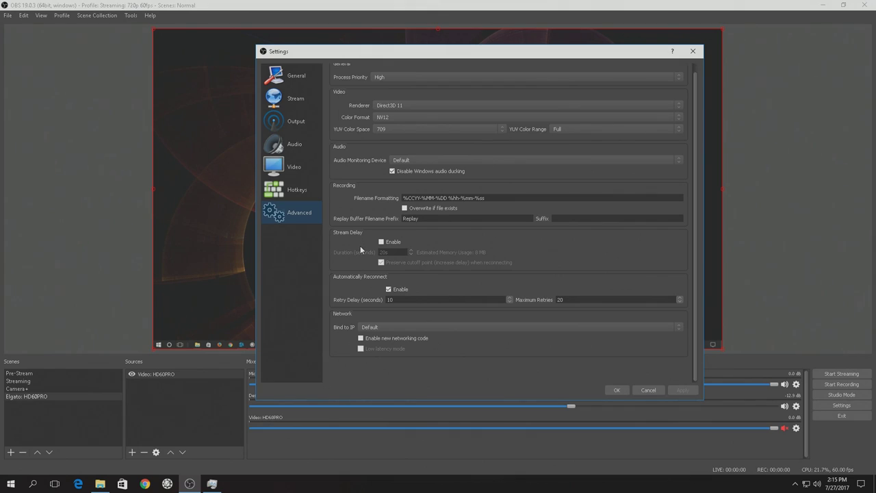
click(619, 389)
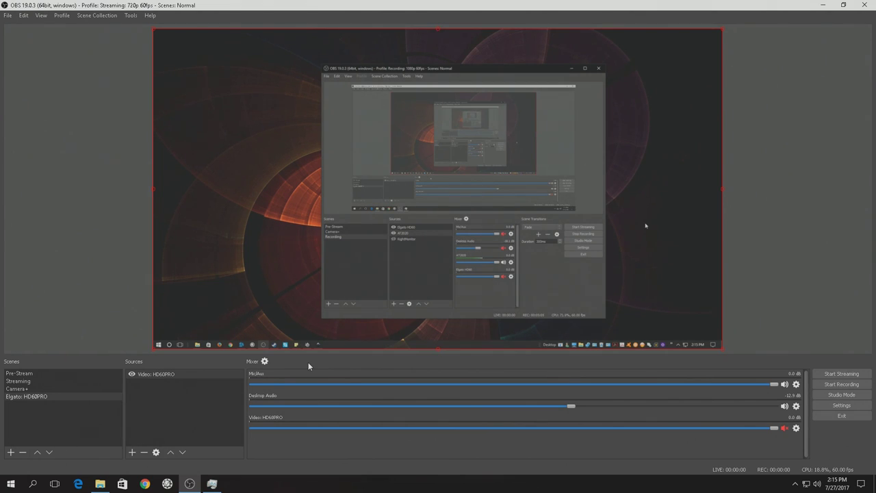
right_click(170, 375)
click(157, 374)
right_click(156, 374)
click(180, 366)
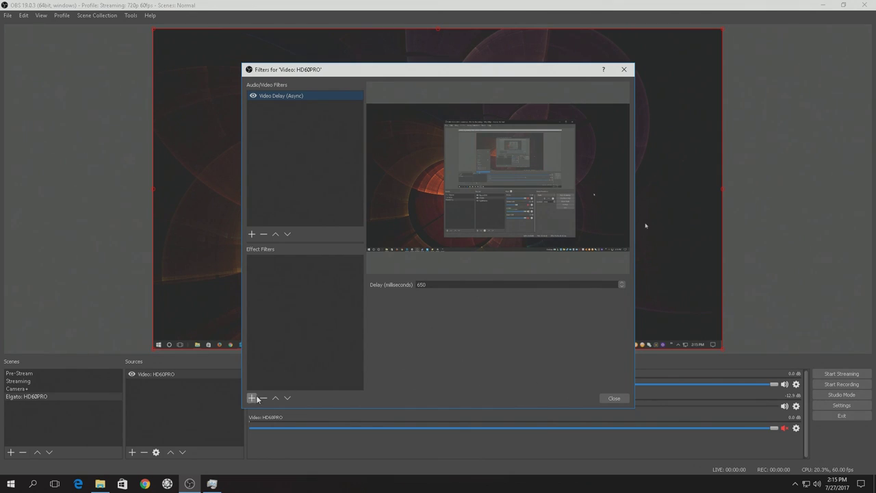
click(253, 234)
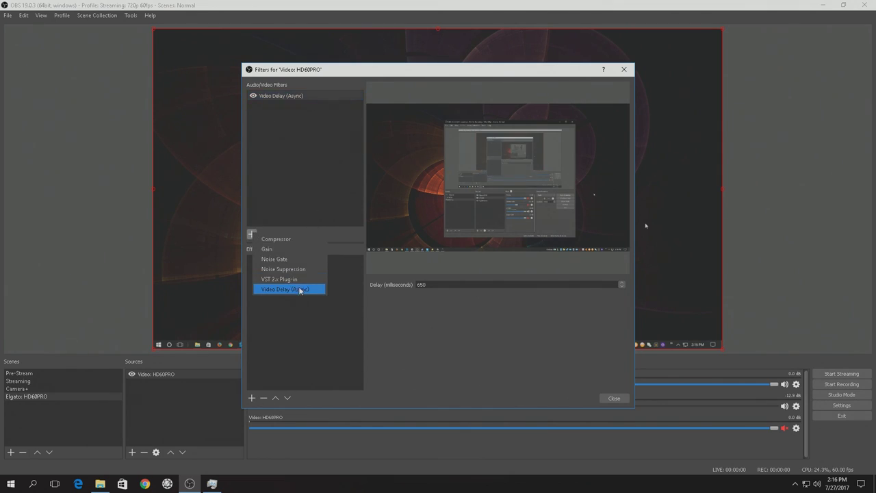
click(301, 174)
click(299, 97)
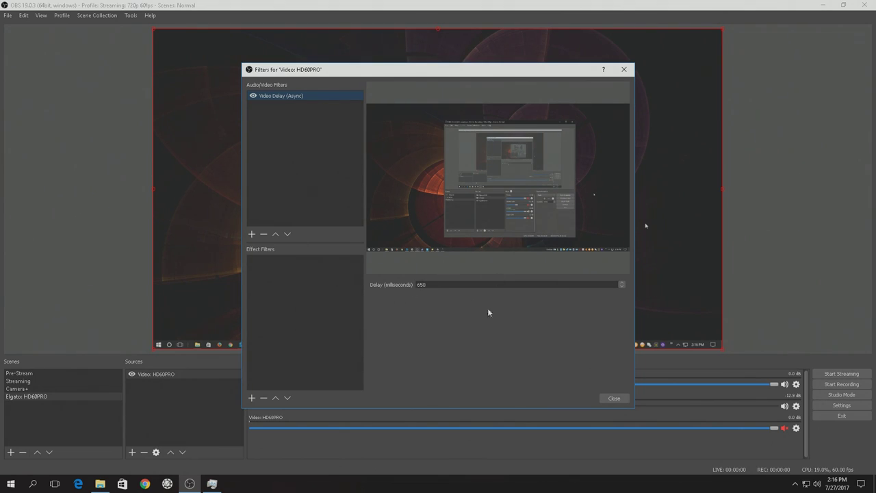
click(614, 398)
Step: Switch to Camera+, confirm the c920 camera's 650 ms delay, and review Advanced Audio Properties
click(615, 398)
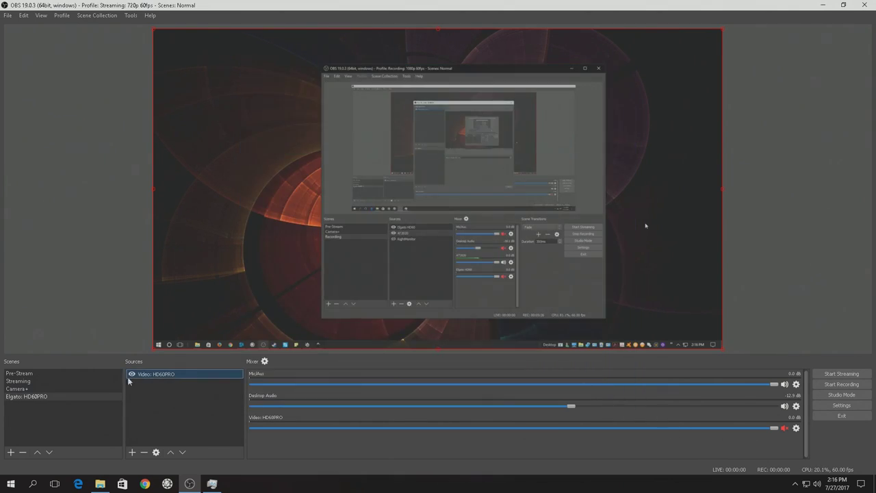
click(67, 388)
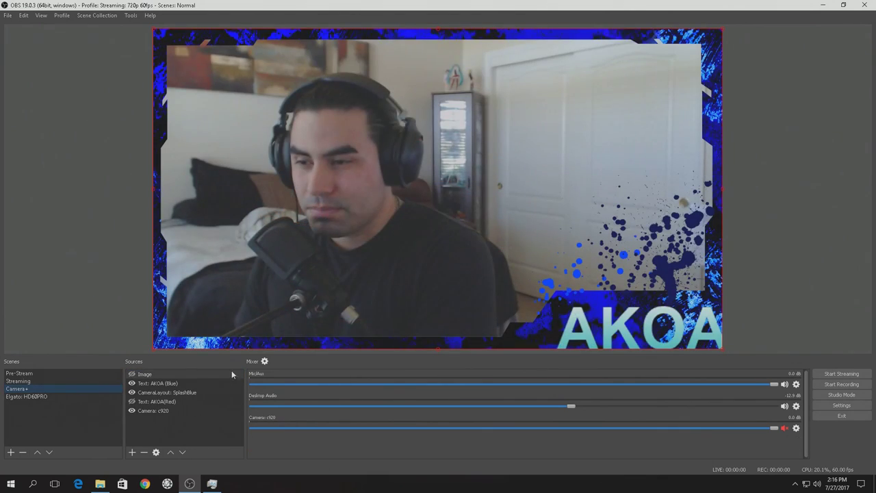
right_click(152, 409)
click(187, 395)
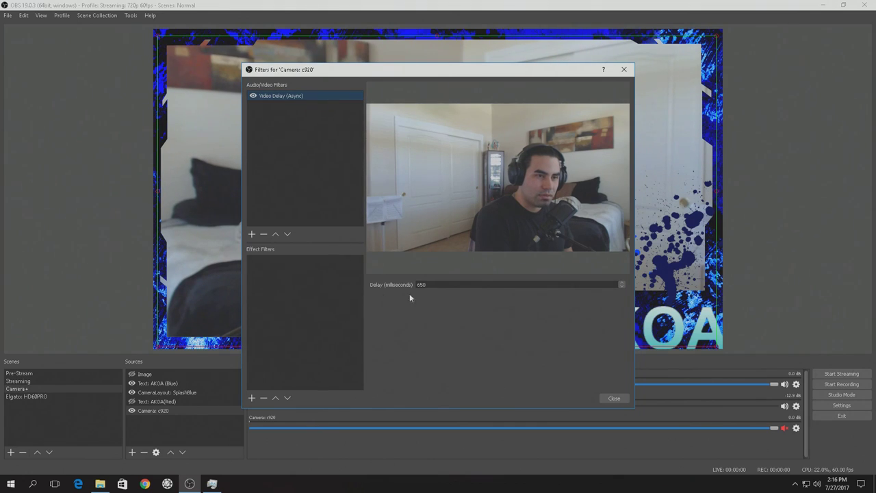
click(614, 397)
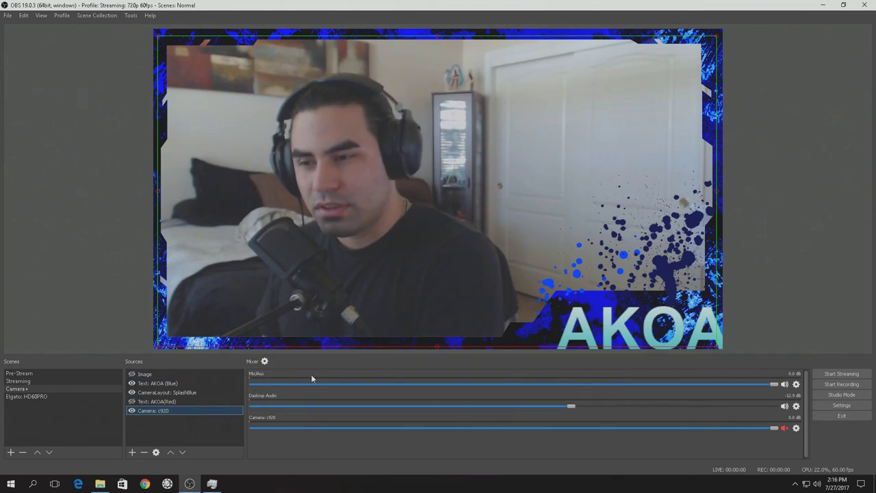
click(264, 360)
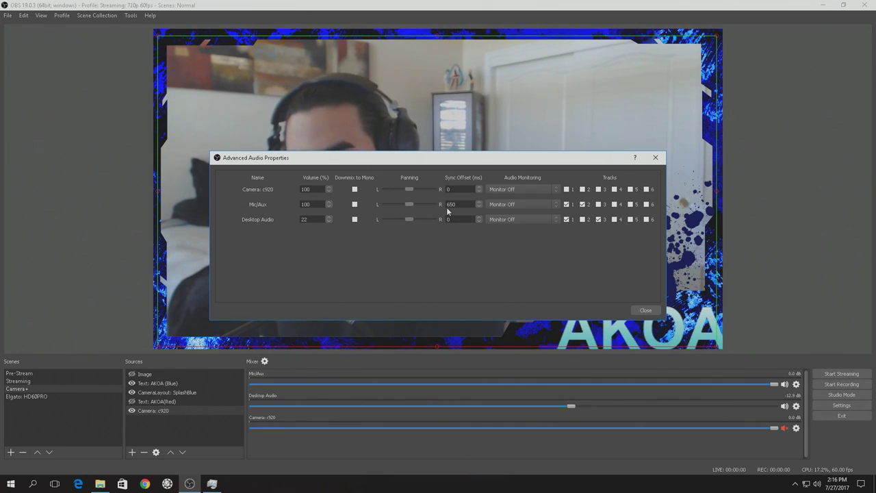
click(642, 310)
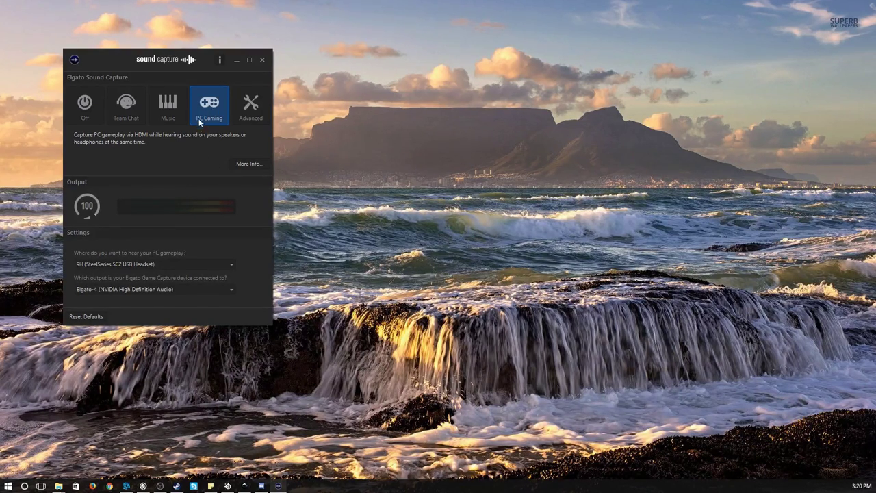
click(251, 109)
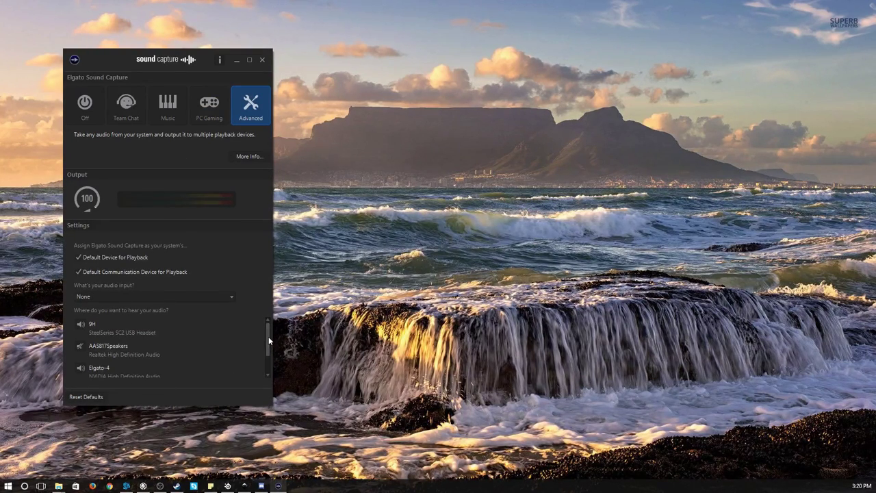
click(212, 105)
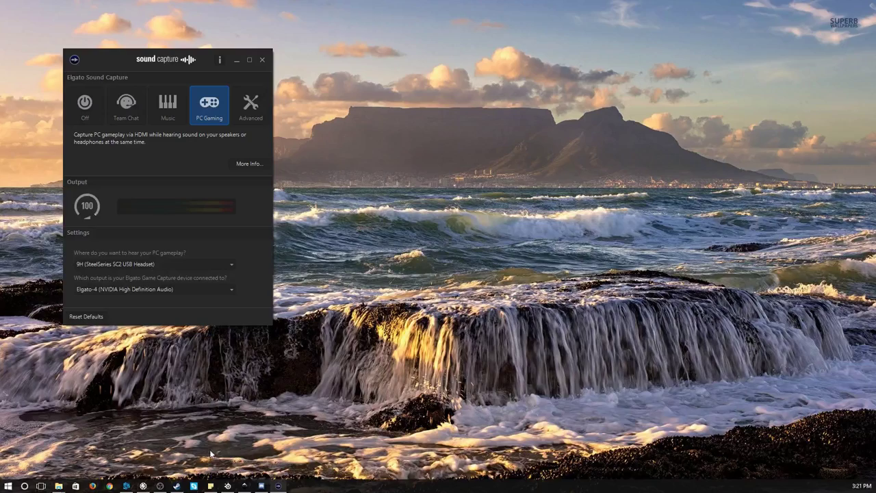
Step: Bring up Discord beside Sound Capture and open its Voice settings
click(261, 485)
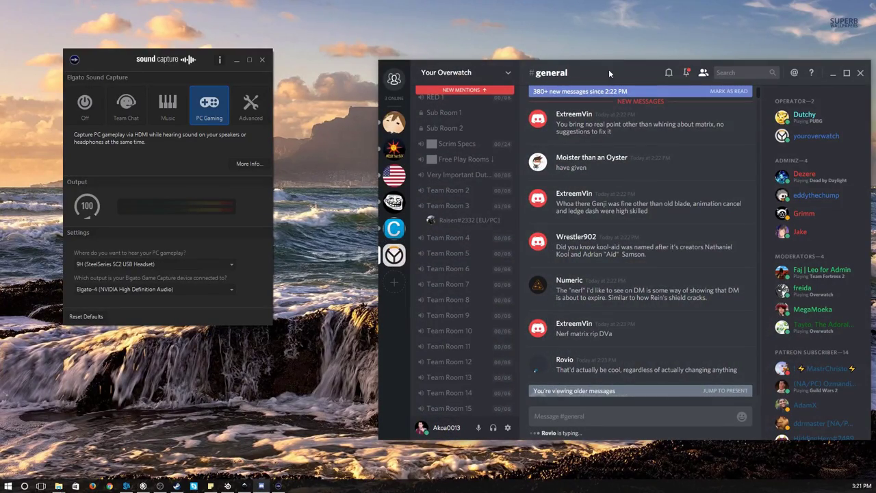
drag(608, 69, 515, 55)
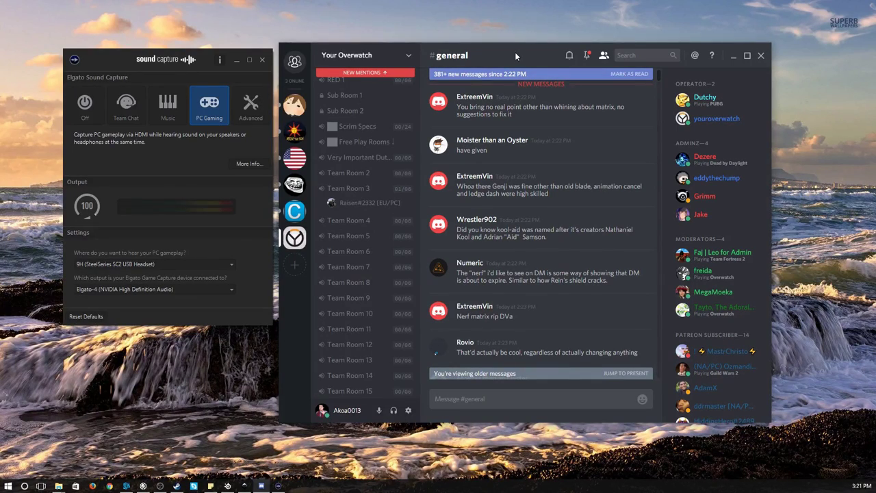
click(408, 412)
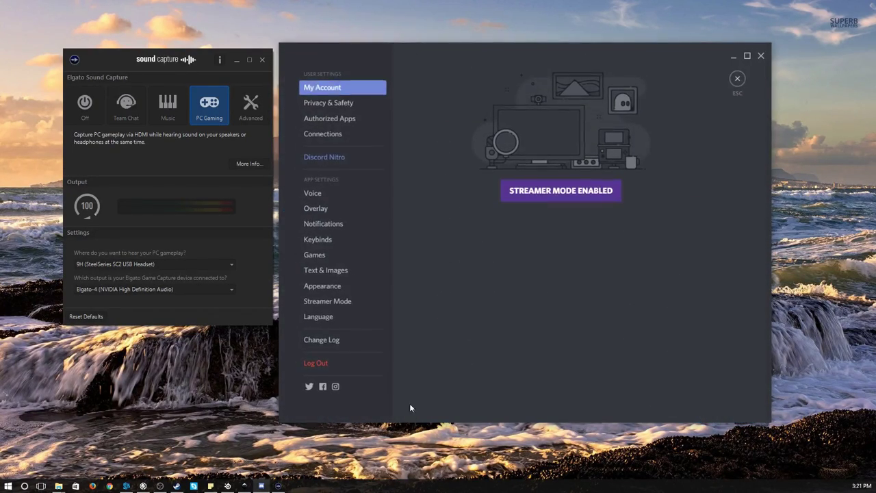
click(326, 198)
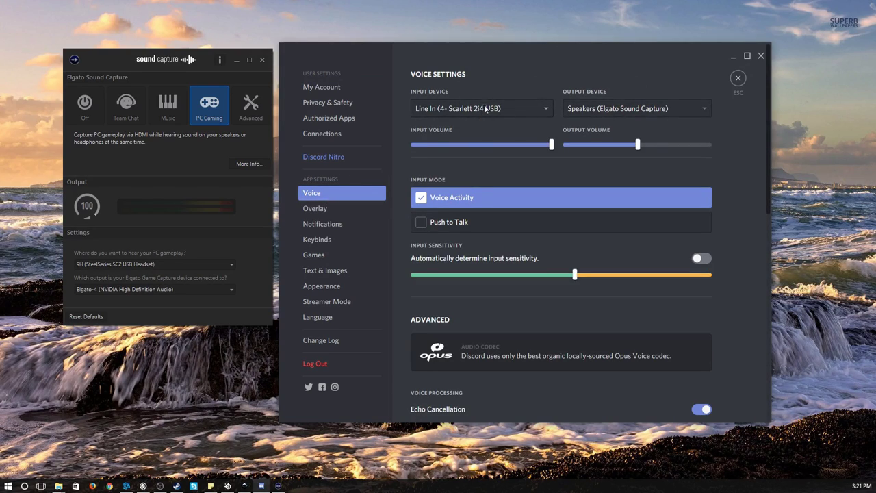
Step: Keep voice input on Line In (4- Scarlett 2i4 USB) and output on Speakers (Elgato Sound Capture)
click(503, 111)
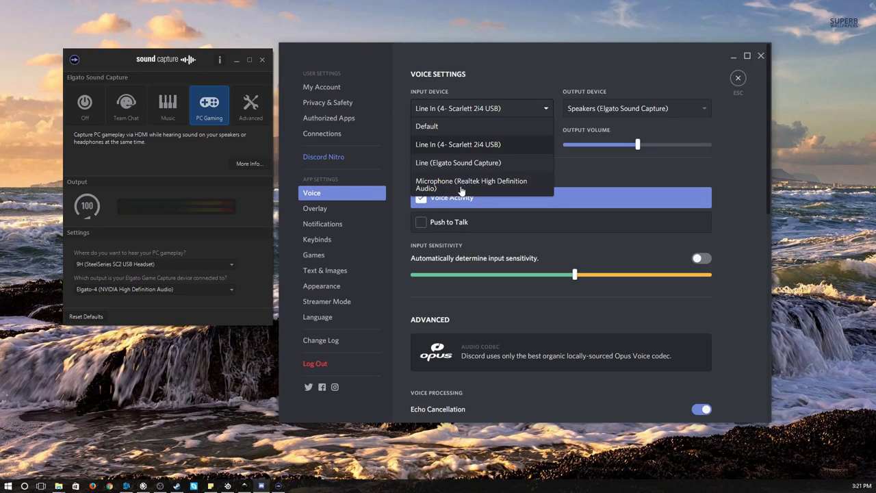
click(479, 148)
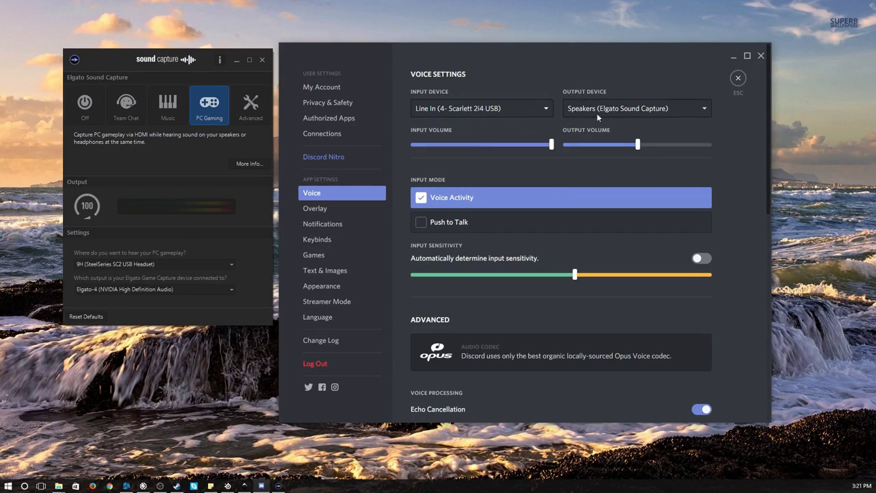
click(668, 107)
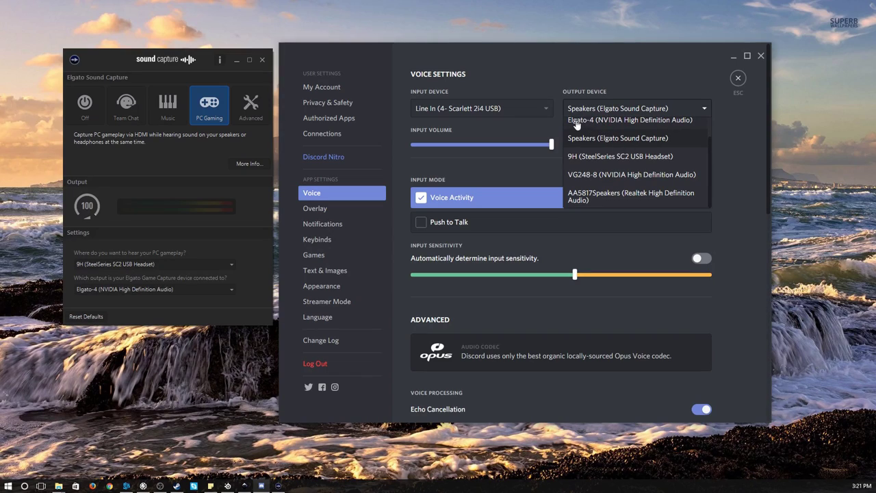
click(596, 142)
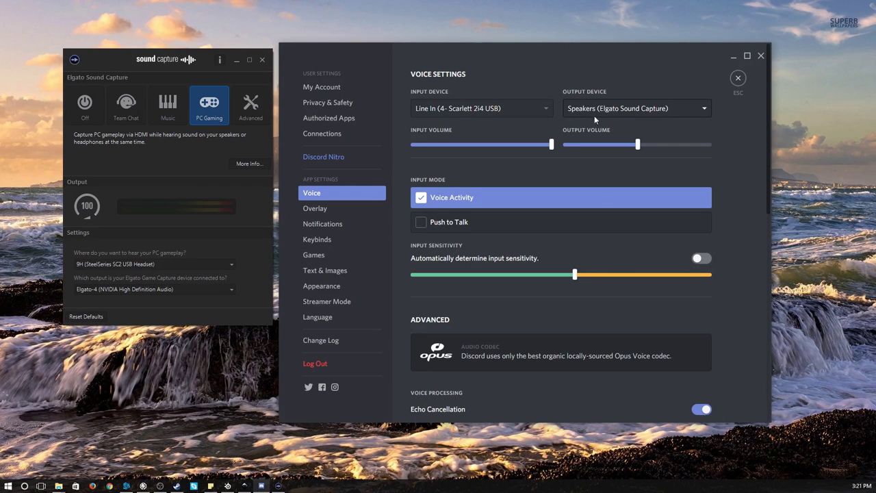
click(737, 79)
drag(533, 52, 603, 76)
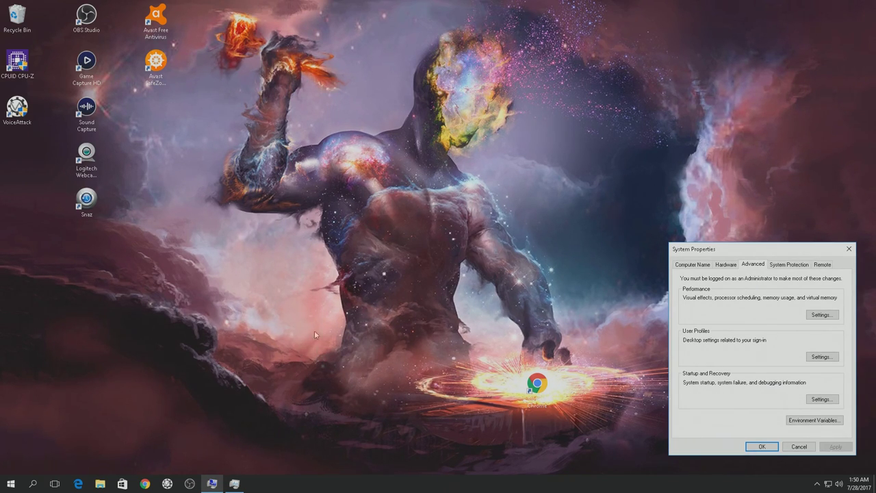
Step: Search 'view ad' to open advanced system settings and centre the System Properties dialog
click(32, 483)
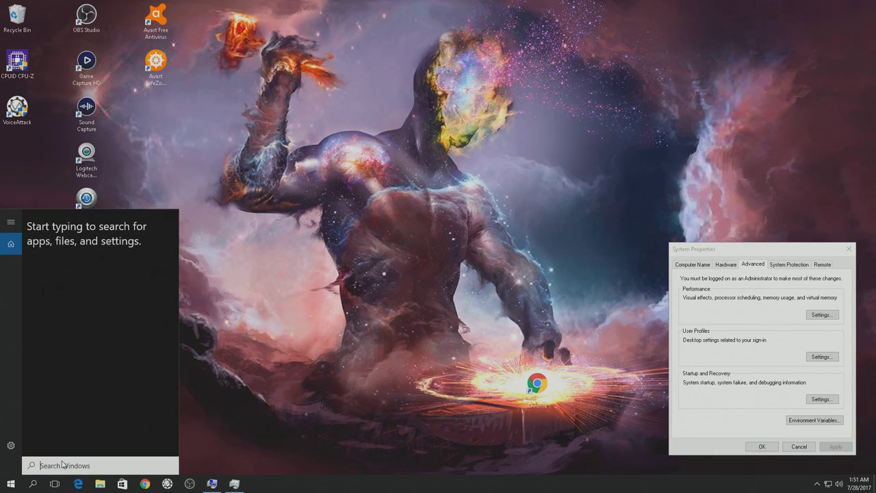
text(w)
key(BackSpace)
text(view a)
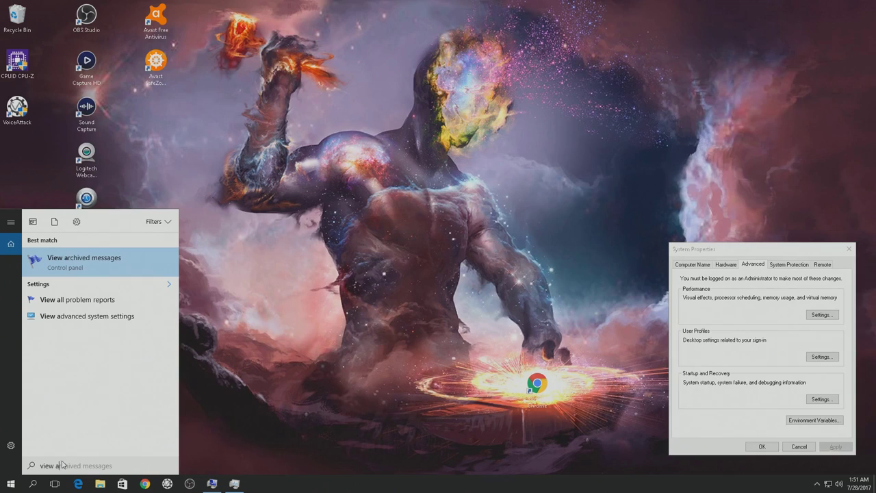
text(d)
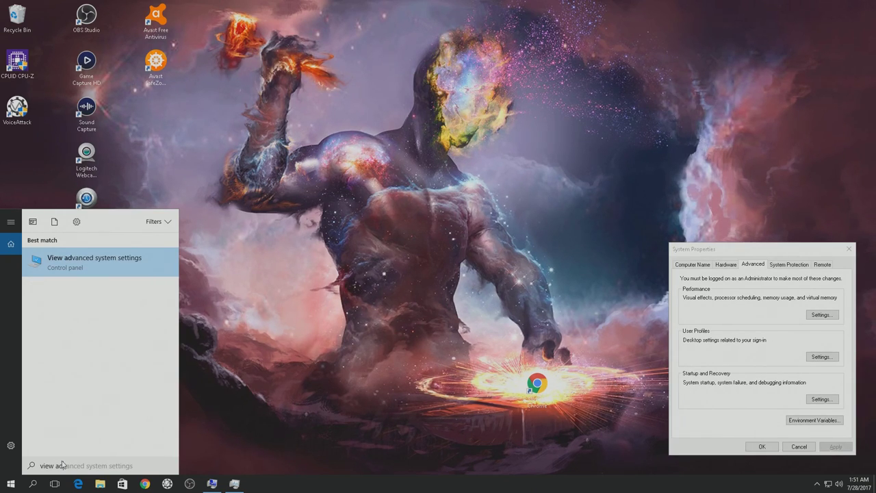
key(Return)
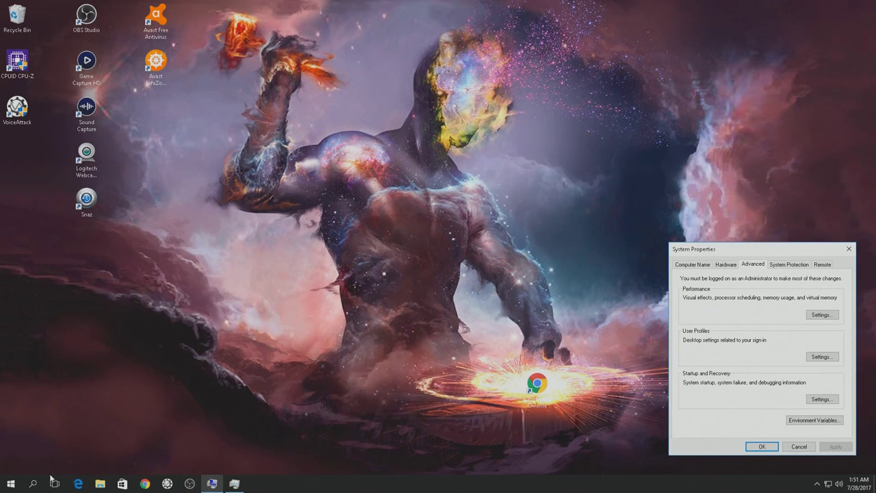
drag(787, 247, 431, 152)
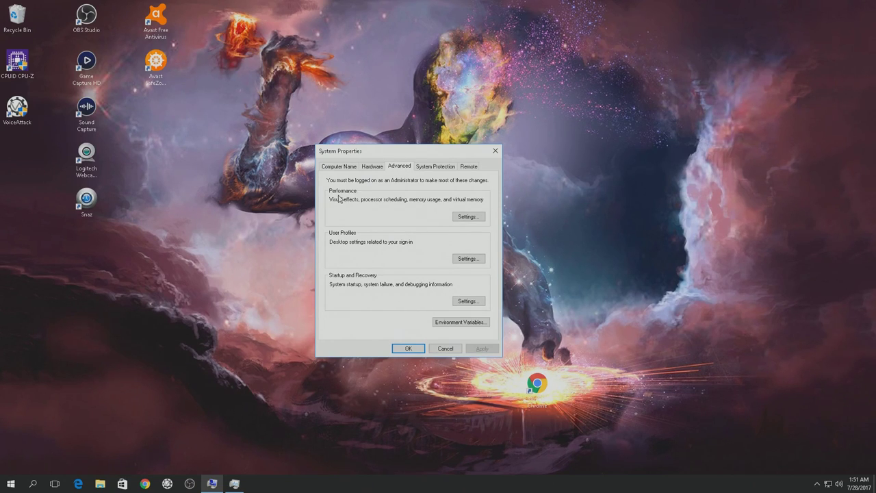
Step: Set visual effects to Adjust for best performance and apply it
click(468, 217)
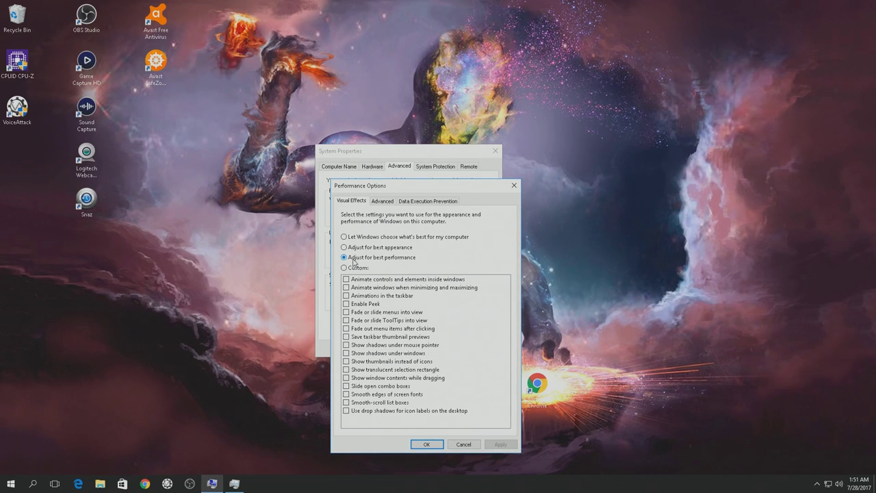
click(355, 236)
click(353, 258)
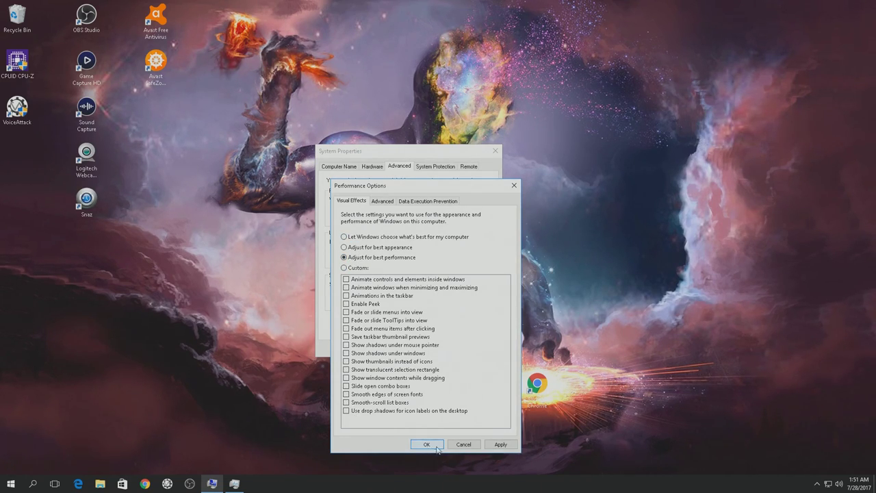
click(500, 445)
click(426, 444)
mouse_move(420, 155)
mouse_down()
mouse_move(486, 156)
mouse_move(411, 156)
mouse_move(544, 108)
mouse_move(287, 116)
mouse_move(377, 75)
mouse_move(404, 223)
mouse_move(328, 242)
mouse_move(310, 186)
mouse_move(293, 185)
mouse_move(409, 144)
mouse_up()
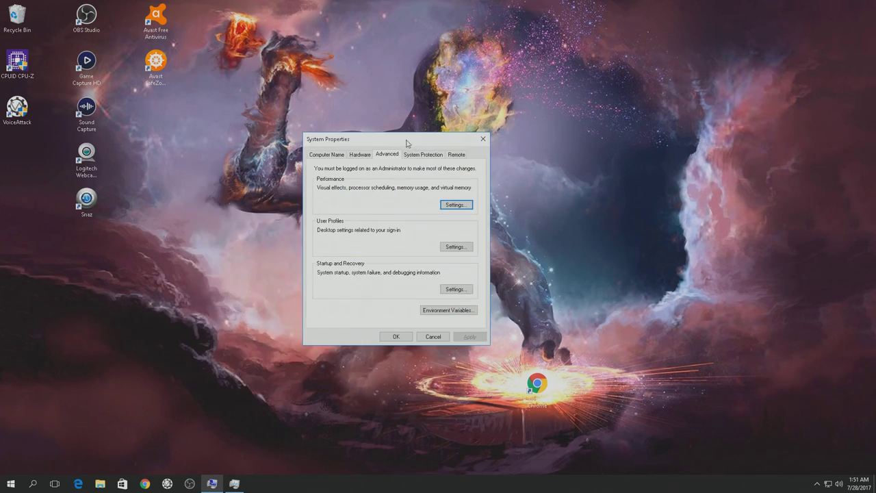
Step: Look through the Remote, Hardware and Computer Name tabs, then close System Properties
click(455, 155)
click(360, 156)
click(328, 156)
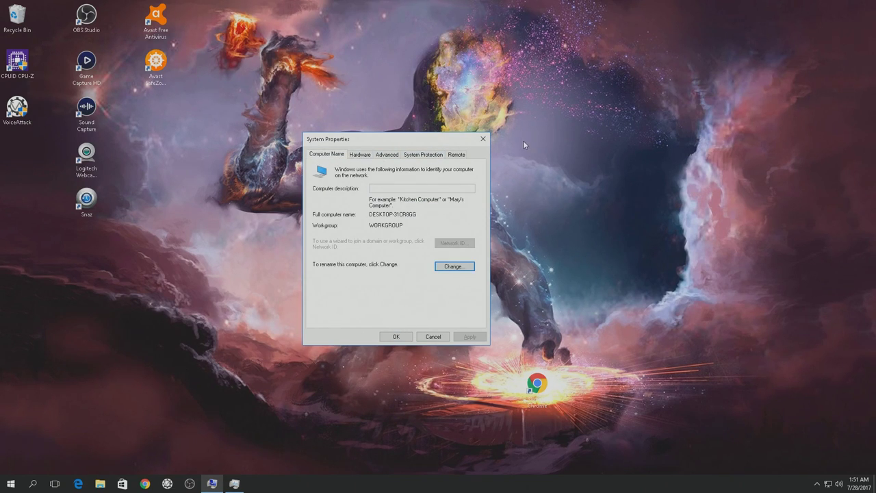
click(483, 139)
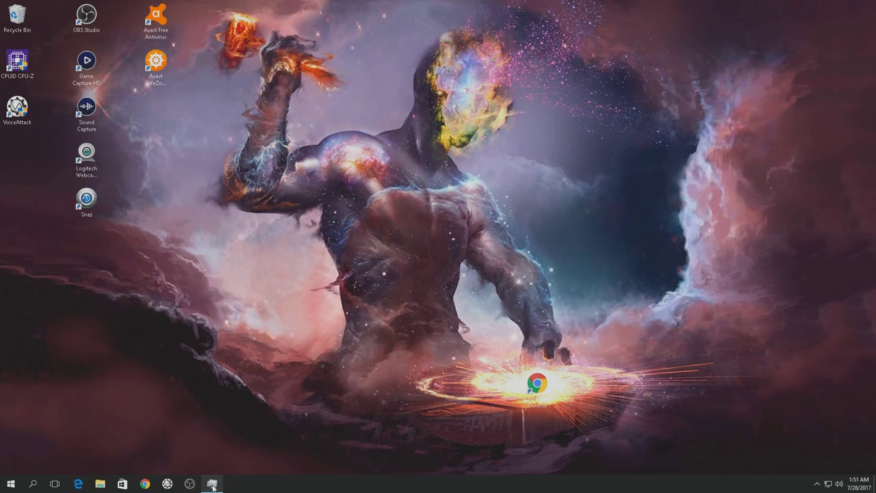
Step: Launch the Settings app by searching 'sett' and open Personalization
mouse_move(211, 488)
click(32, 483)
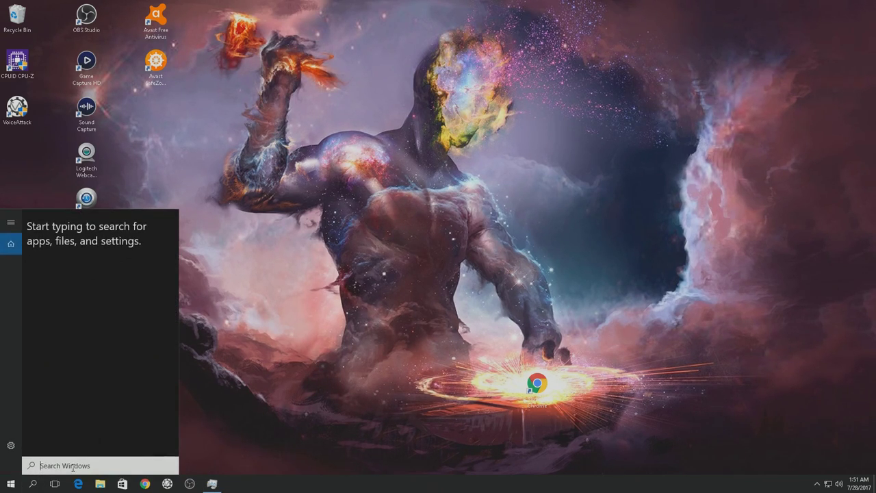
text(sett)
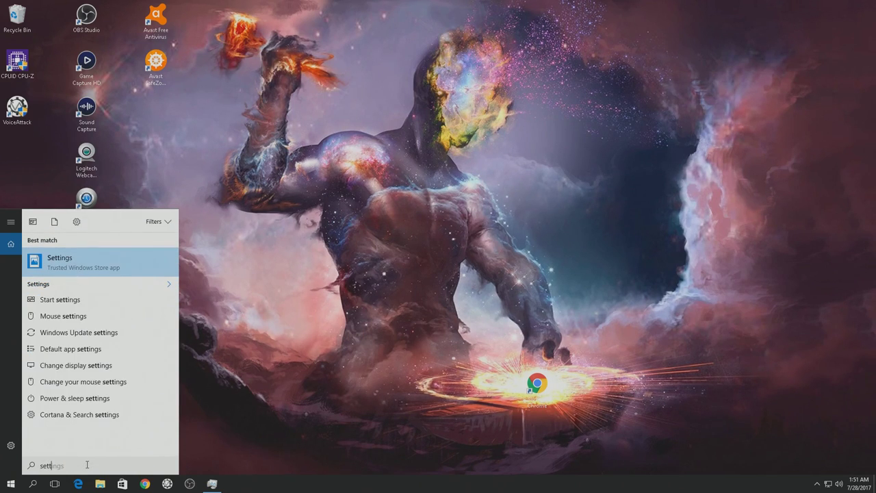
key(Return)
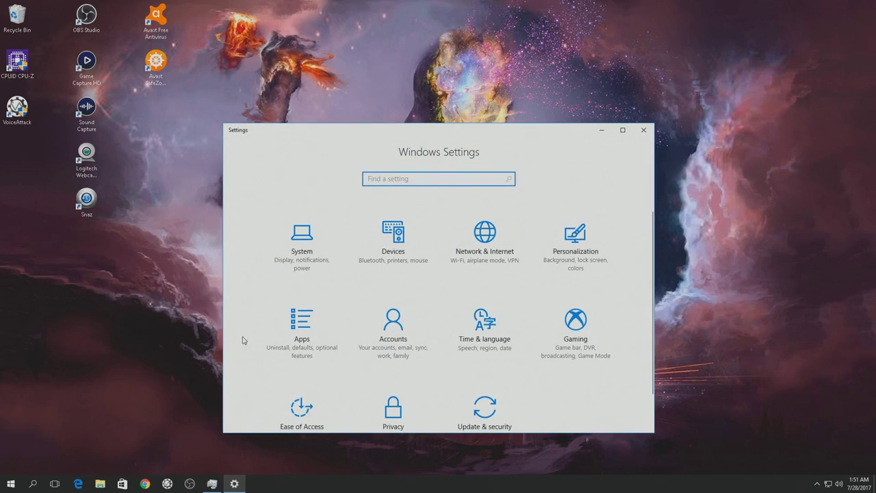
click(577, 175)
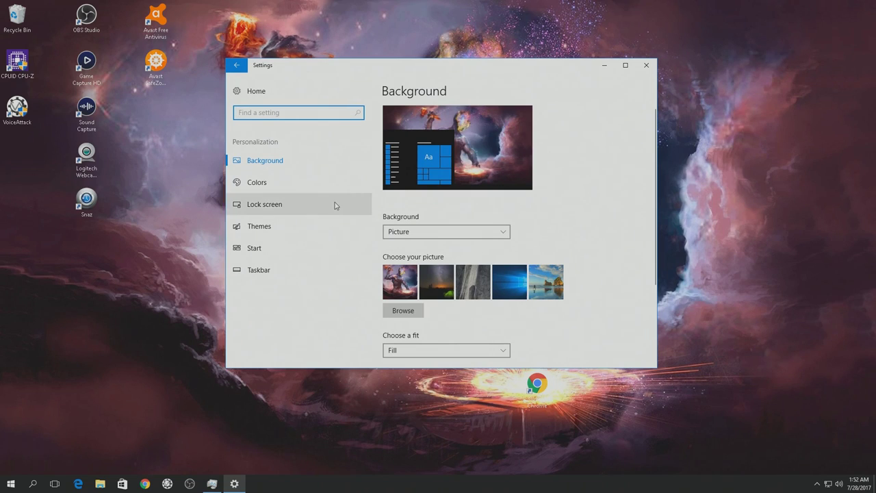
Step: Browse the Colors, Lock screen, Themes and Start pages, then return to Settings home
scroll(586, 221, down, 3)
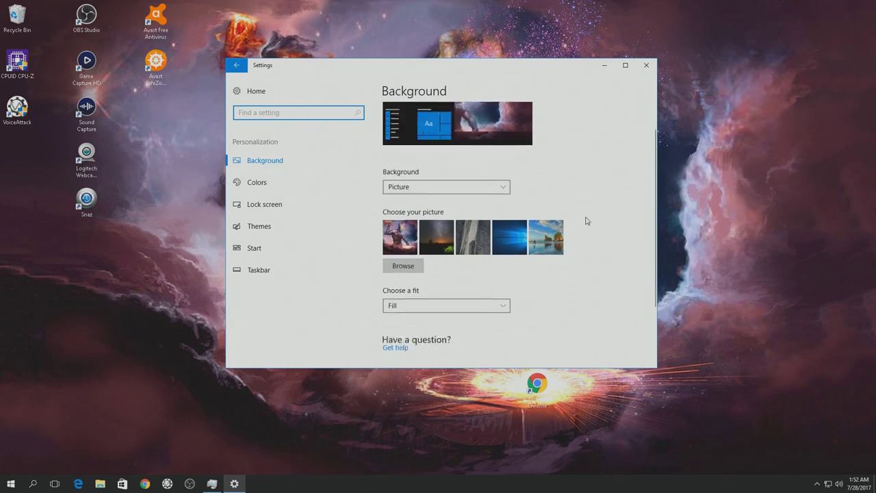
click(282, 190)
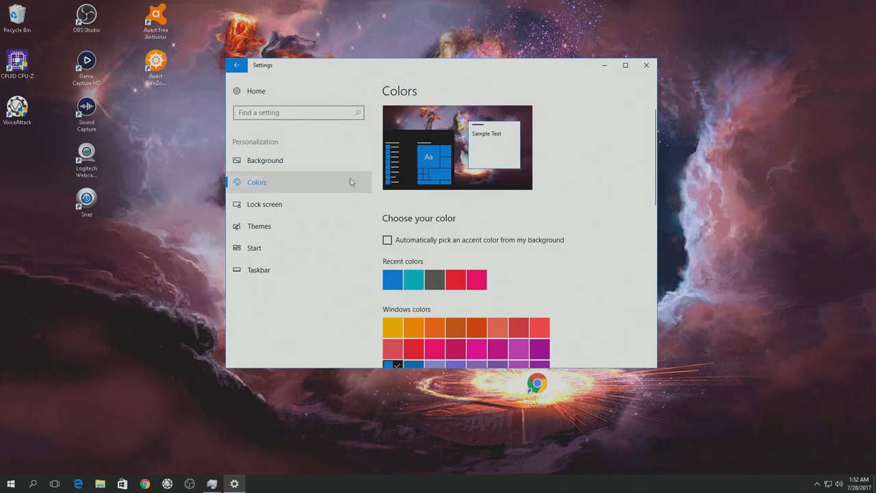
scroll(577, 289, down, 5)
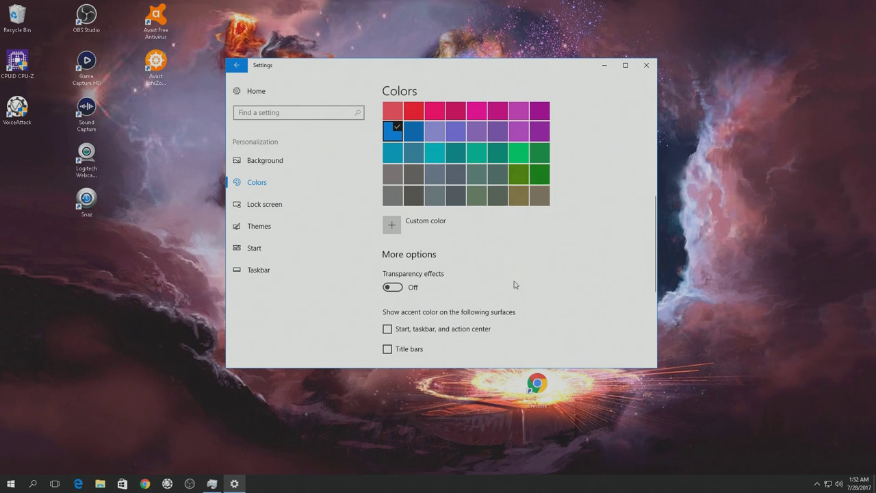
scroll(561, 256, up, 5)
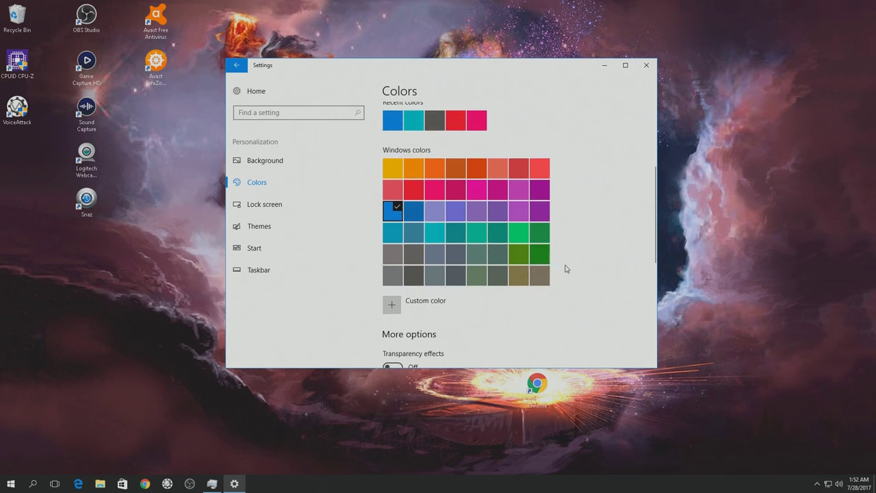
click(280, 209)
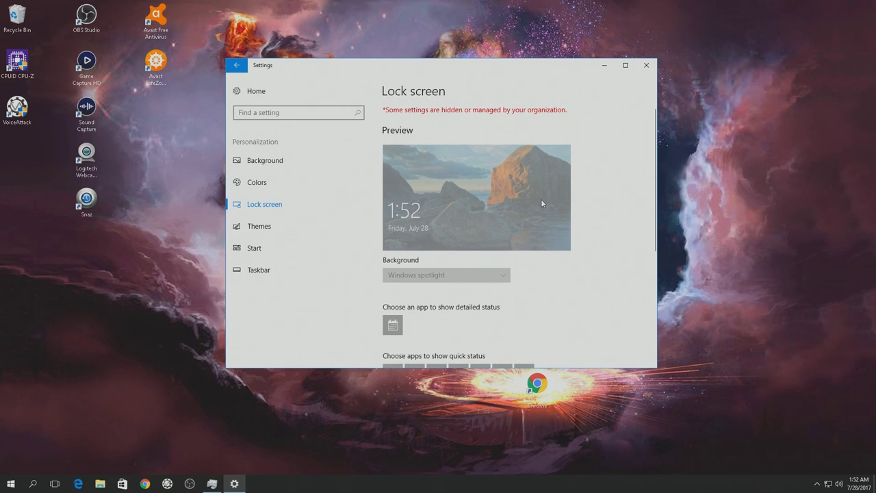
scroll(580, 222, down, 5)
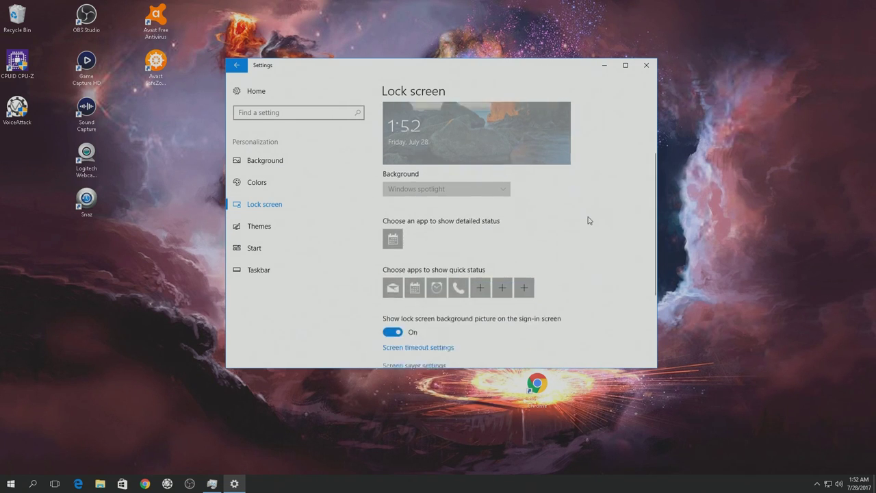
click(363, 230)
click(263, 251)
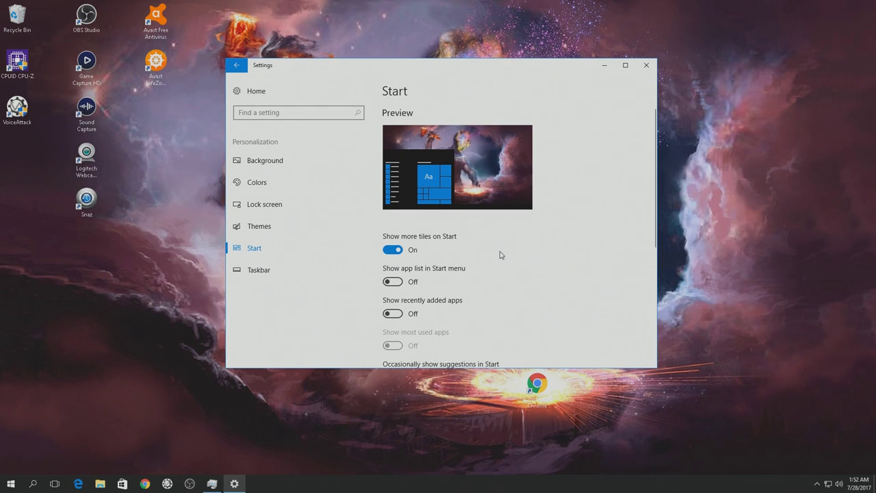
scroll(514, 248, down, 2)
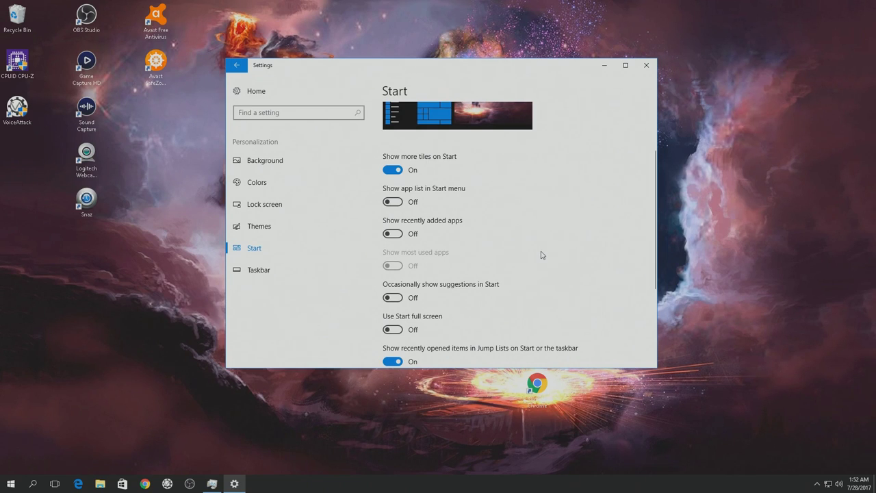
key(alt+Left)
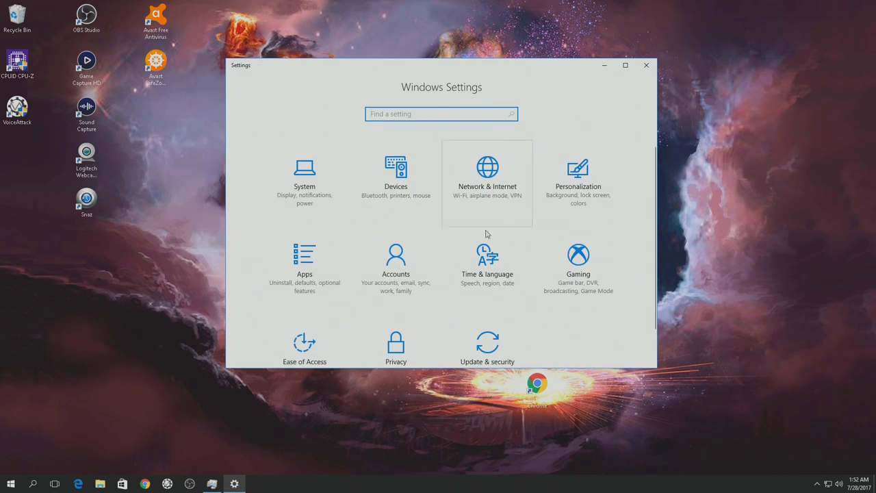
Step: Uninstall 3D Builder and the Money app from Apps & features
click(311, 271)
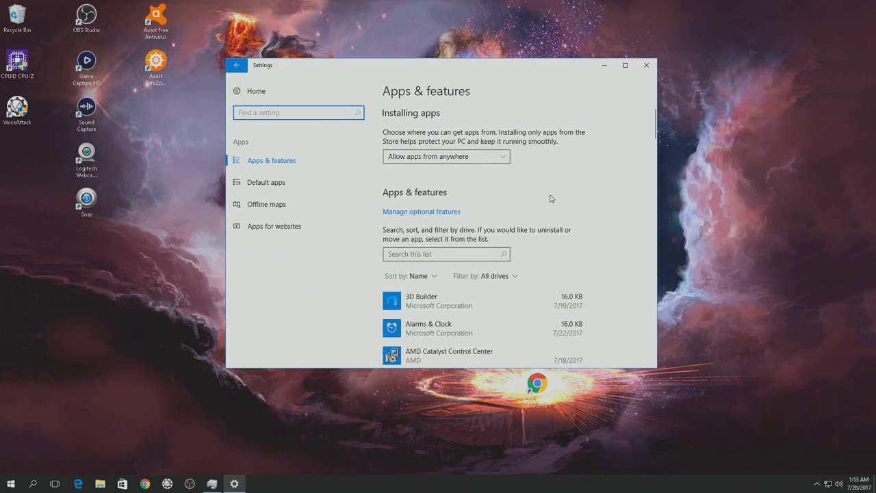
scroll(603, 208, down, 3)
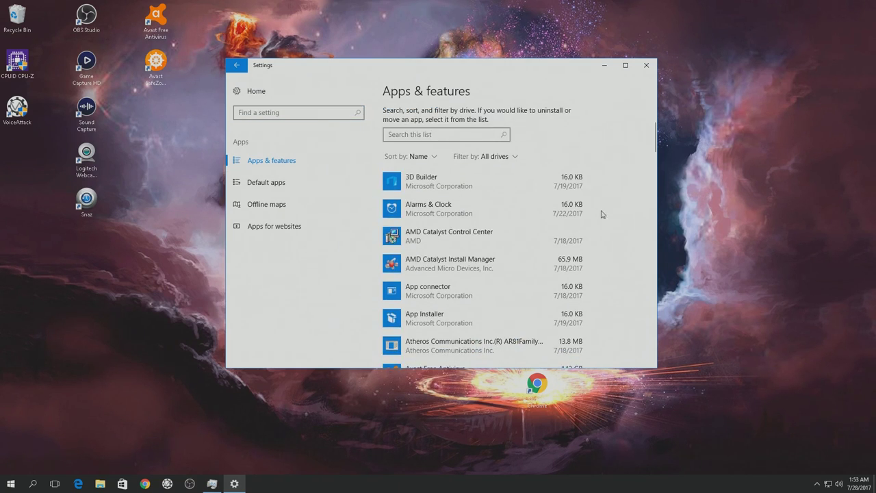
click(541, 188)
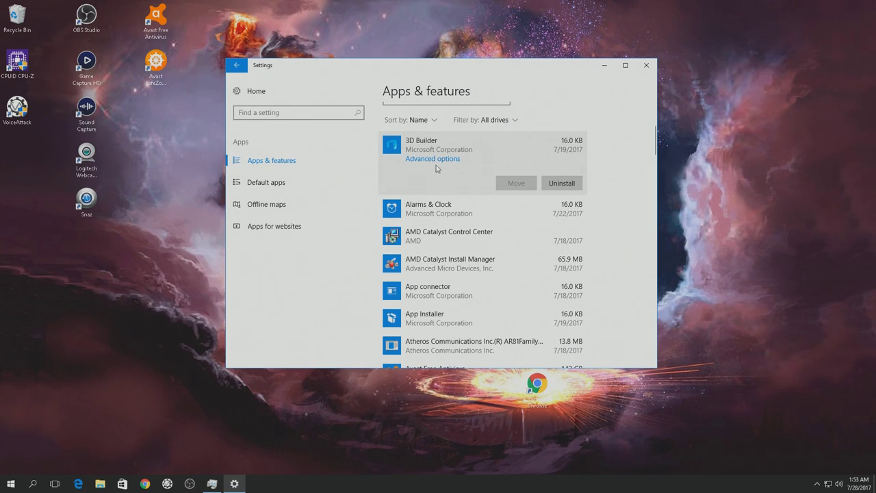
click(566, 183)
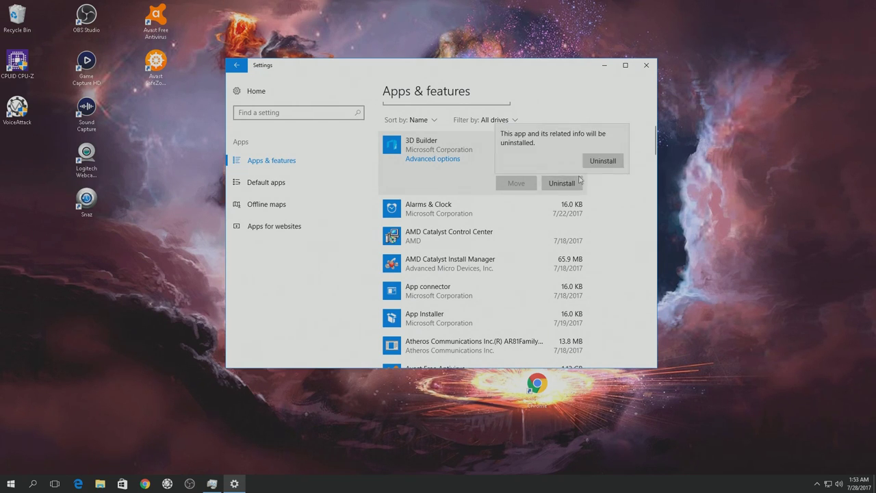
click(603, 161)
scroll(504, 226, down, 10)
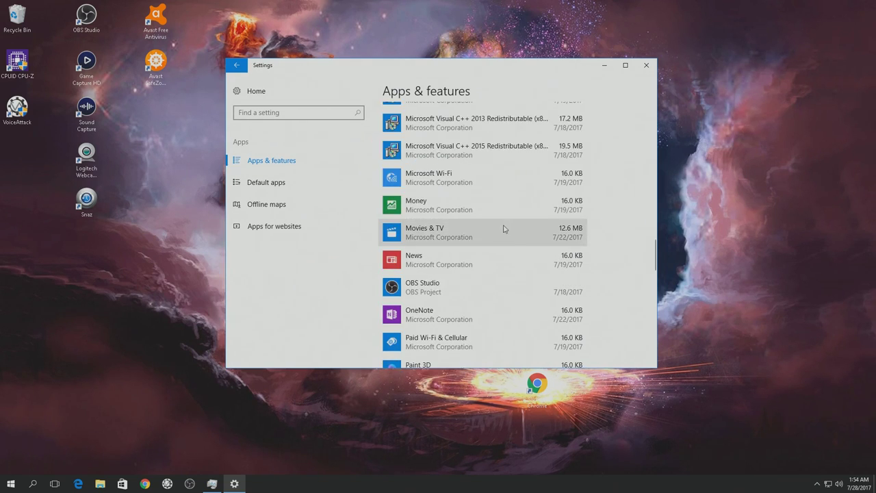
click(508, 206)
click(566, 214)
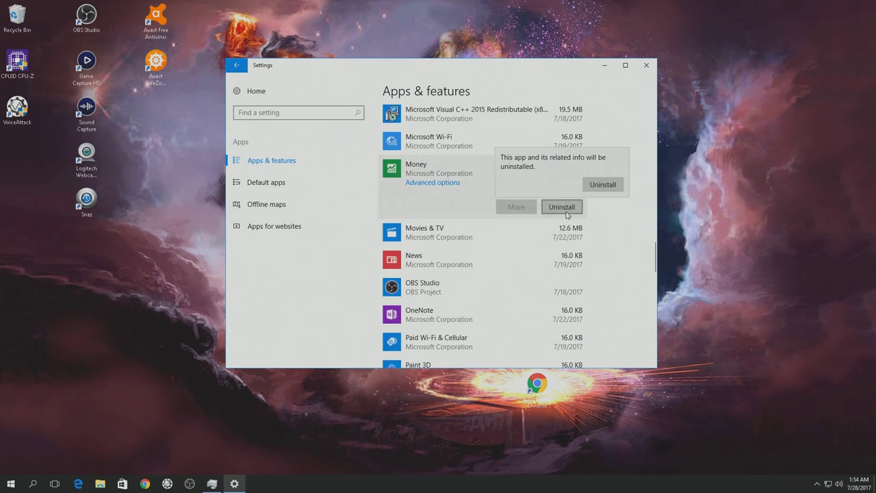
click(602, 184)
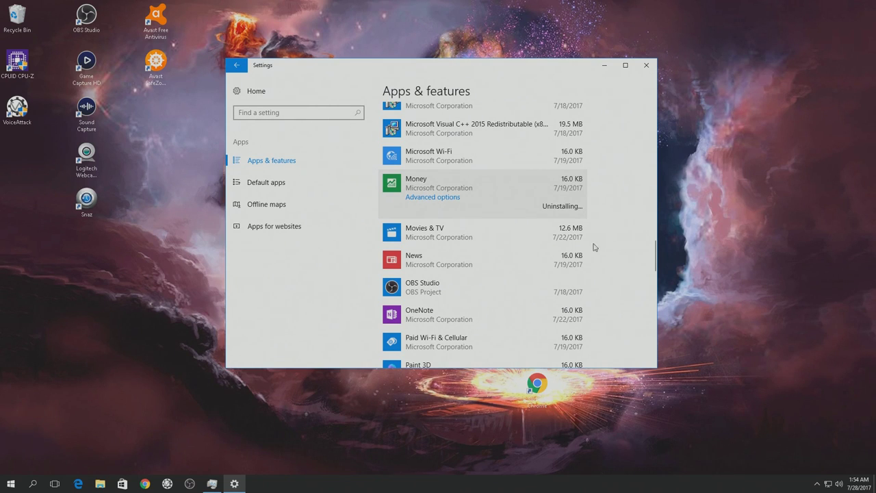
Step: Set app installs to 'Warn me before installing apps from outside the Store'
scroll(605, 273, up, 15)
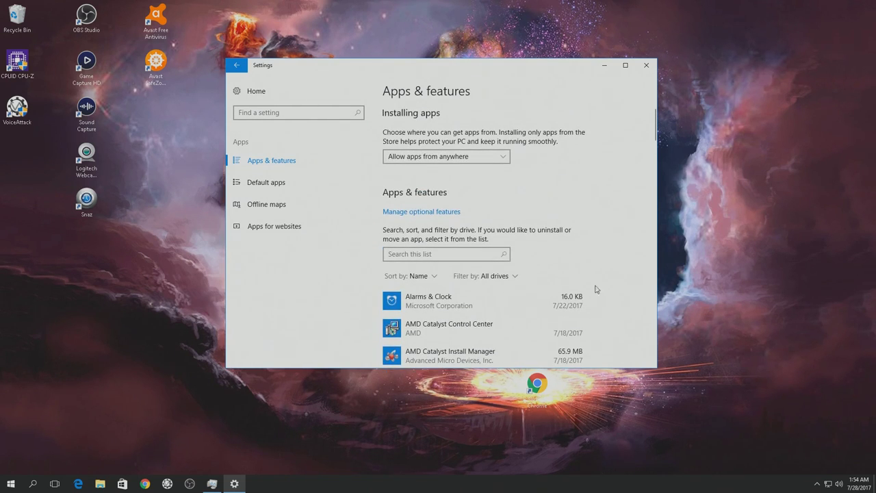
click(490, 159)
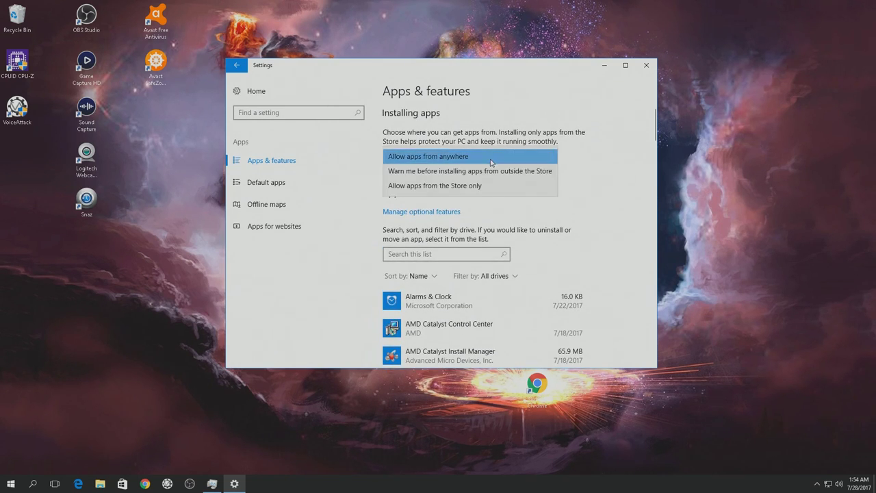
click(444, 172)
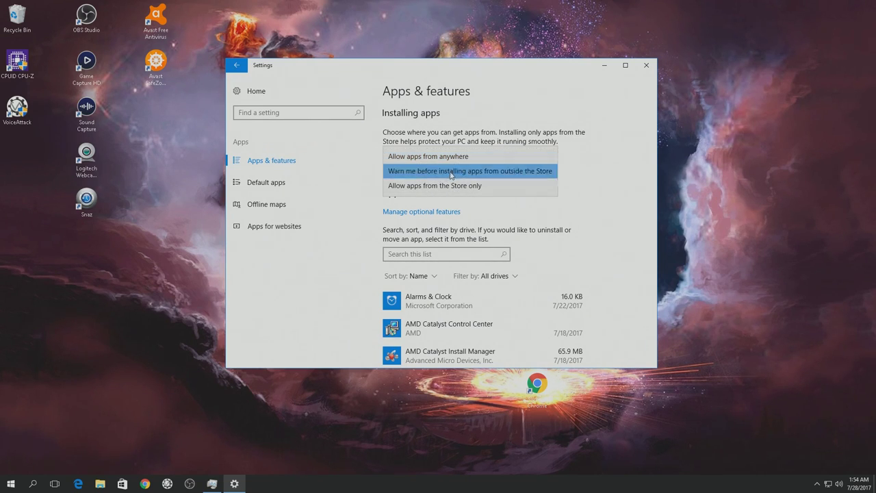
scroll(603, 230, down, 15)
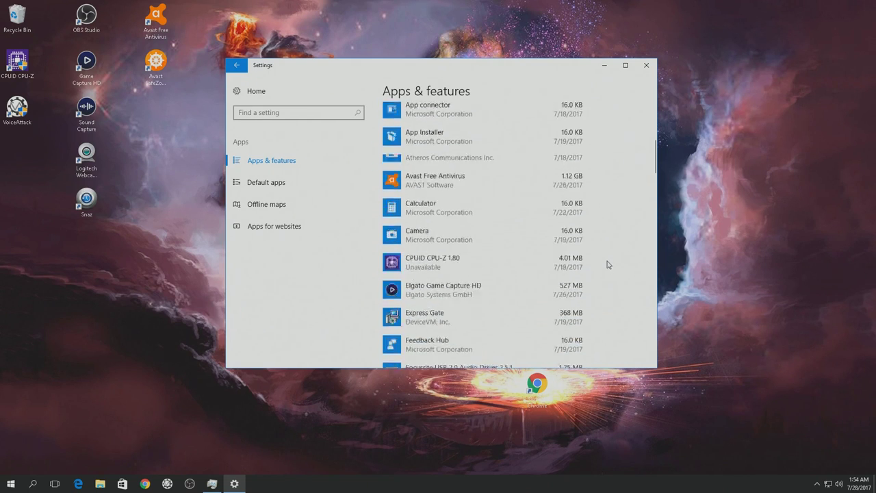
scroll(598, 267, up, 5)
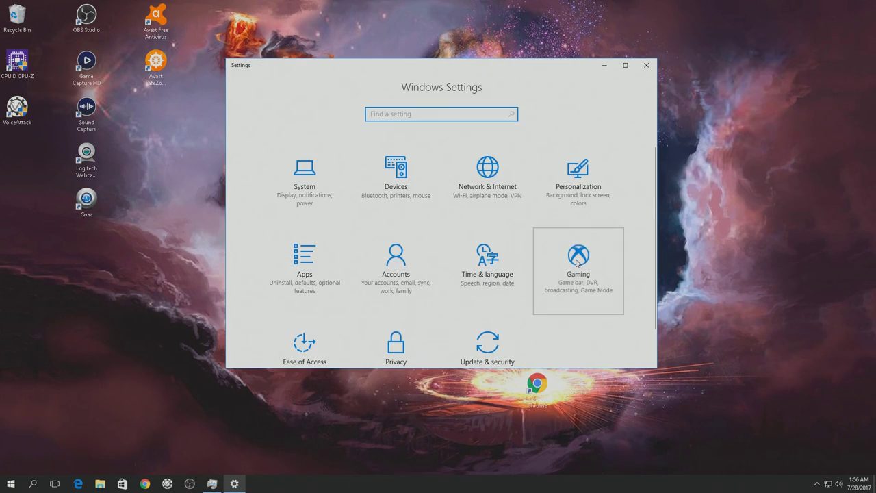
click(577, 262)
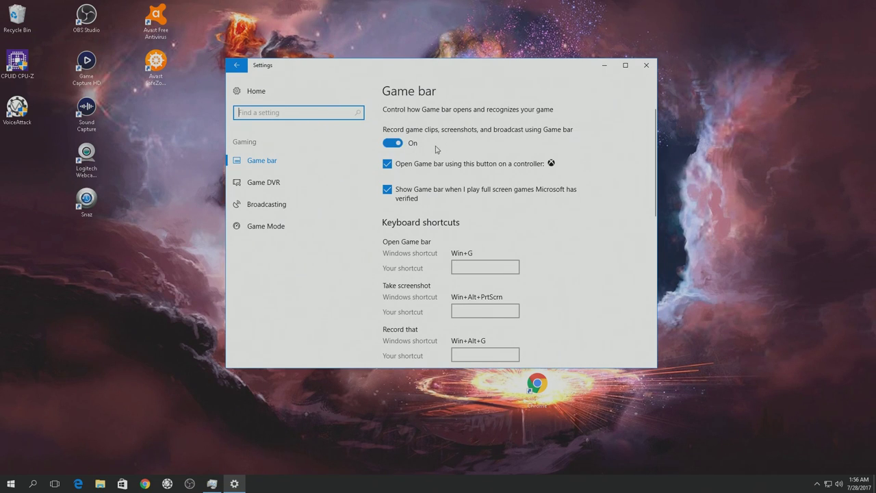
Step: Turn off Game bar recording, its controller button and the full-screen game prompt
click(395, 143)
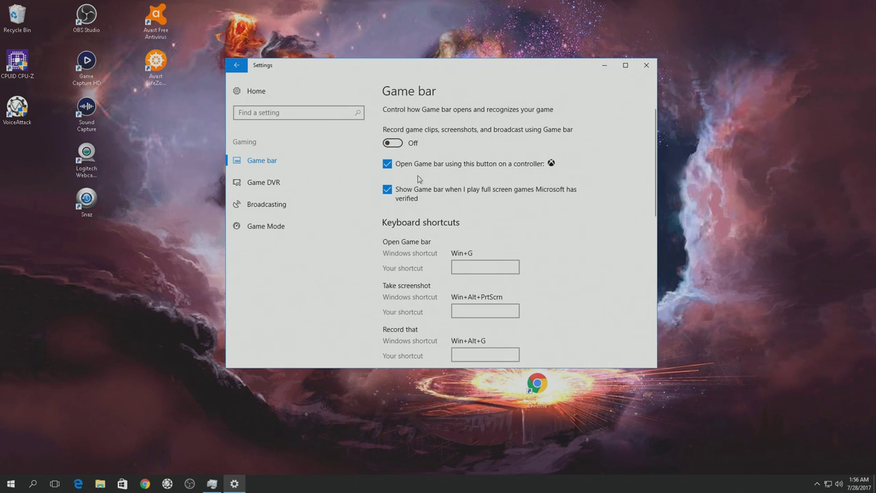
click(387, 165)
click(387, 190)
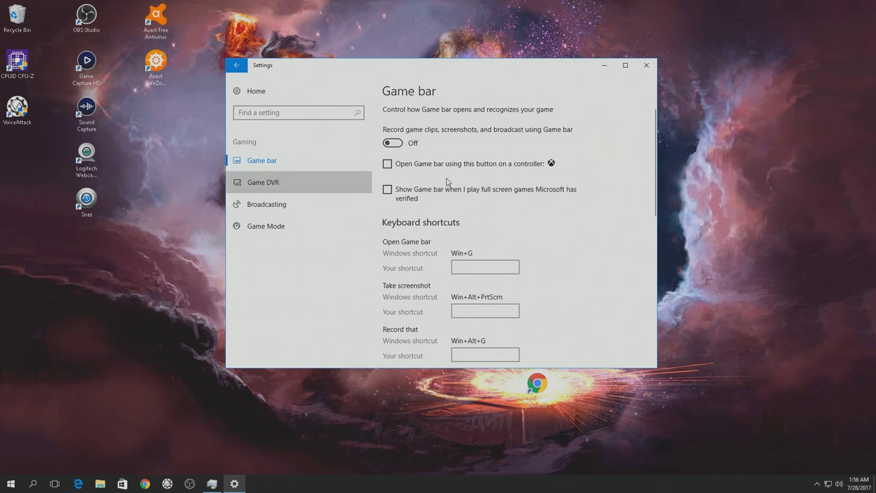
click(294, 204)
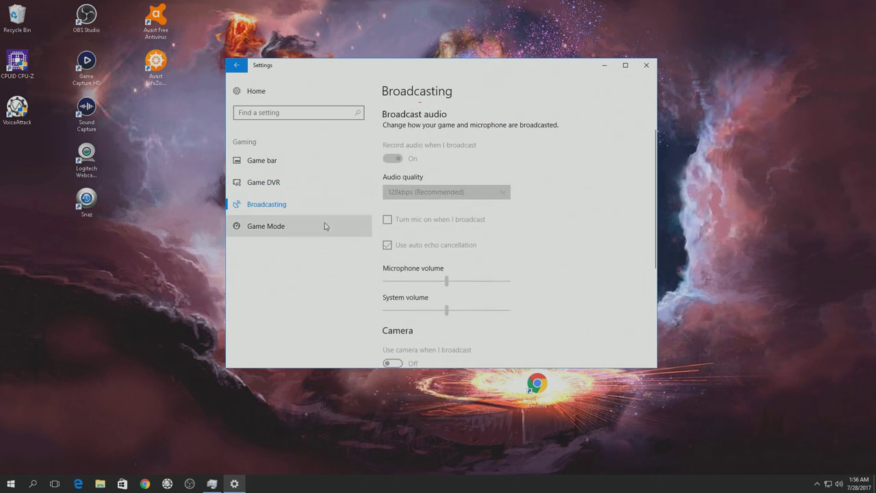
Step: Switch Game Mode off and return to the Settings home page
click(301, 228)
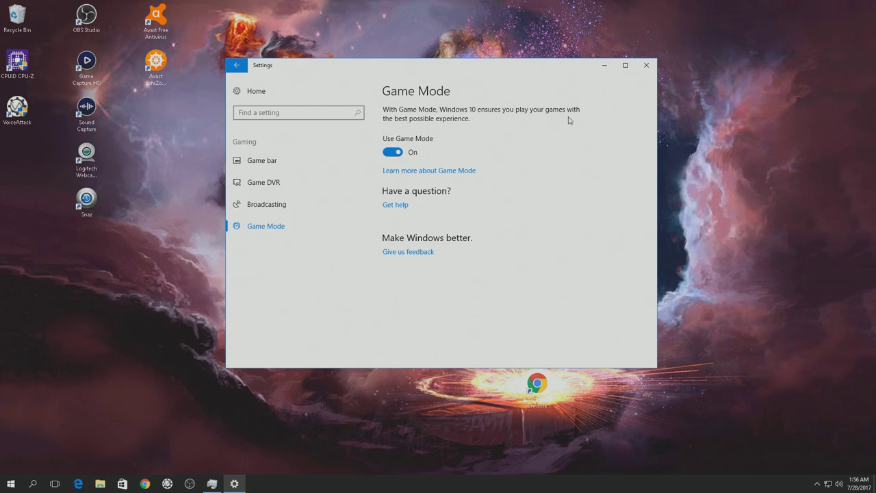
click(393, 152)
click(273, 90)
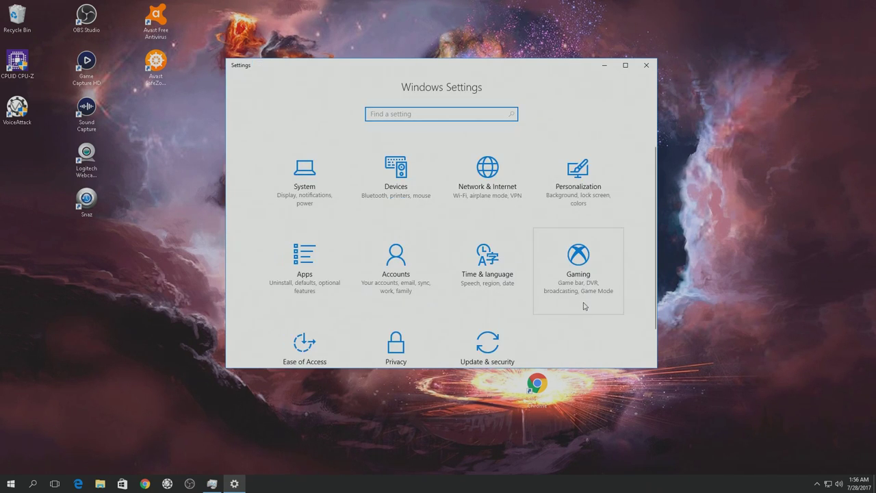
Step: Open Privacy settings and review the General and Location pages
scroll(584, 306, down, 1)
click(413, 309)
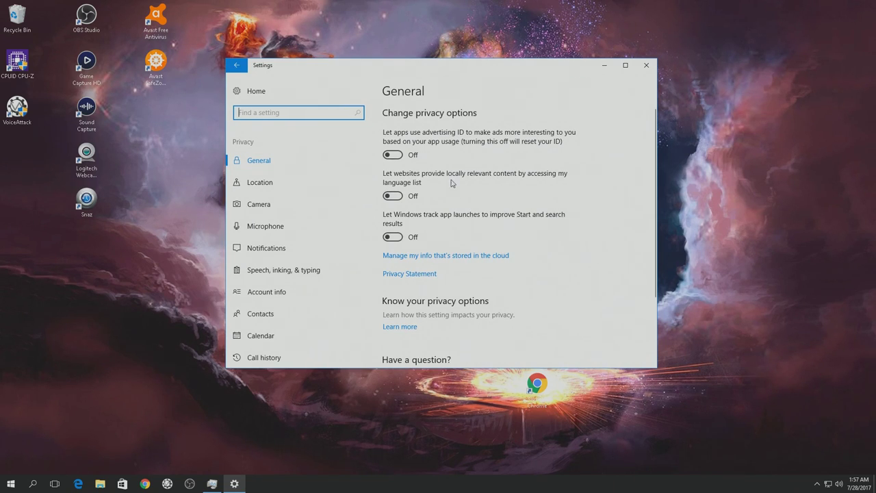
click(238, 66)
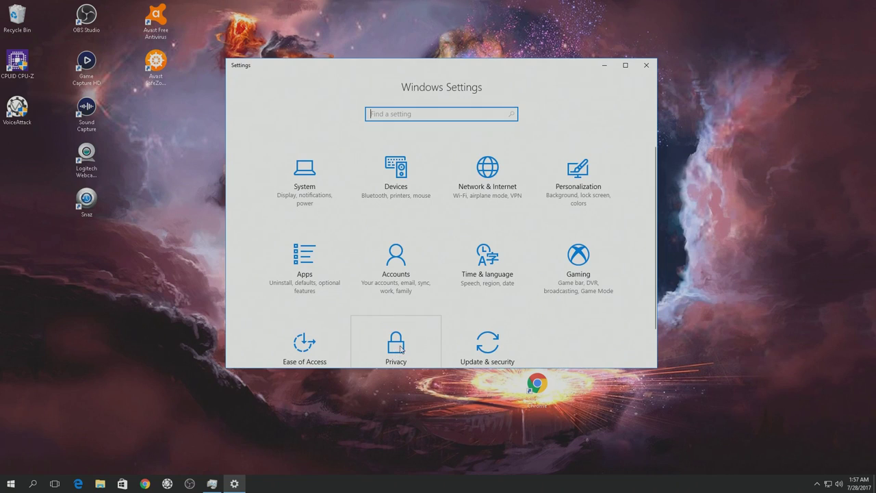
click(402, 346)
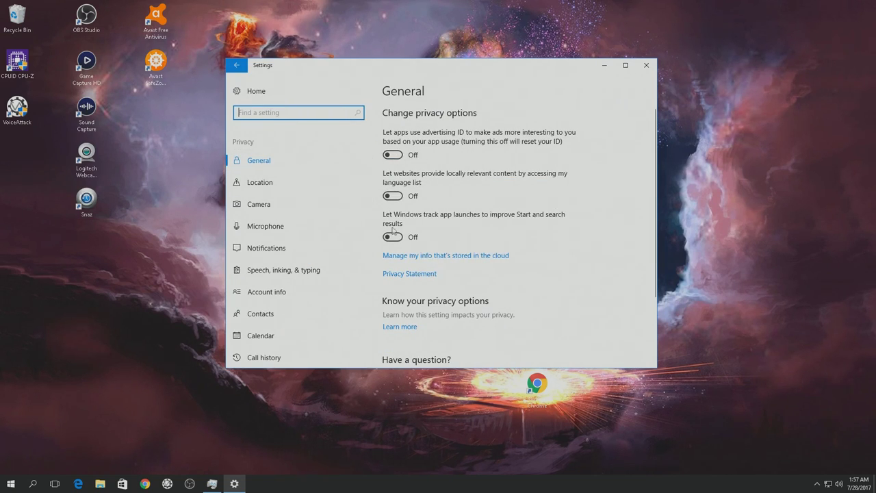
scroll(413, 253, down, 3)
click(301, 186)
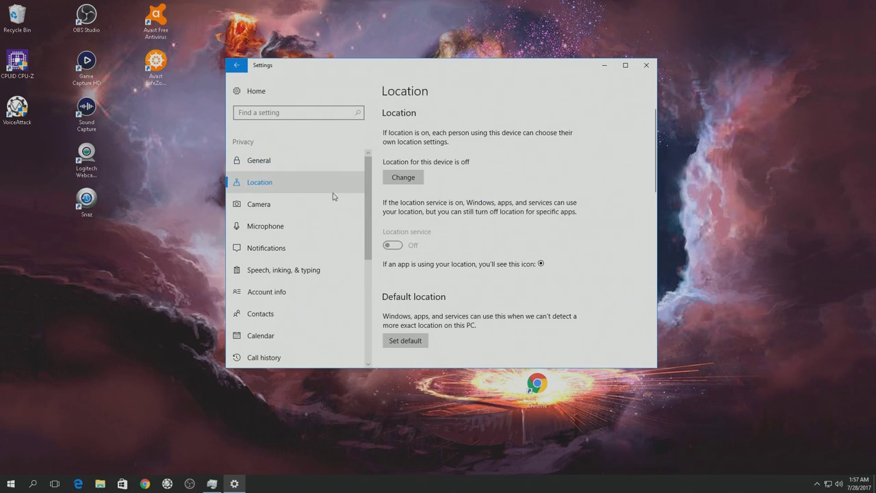
scroll(429, 238, down, 3)
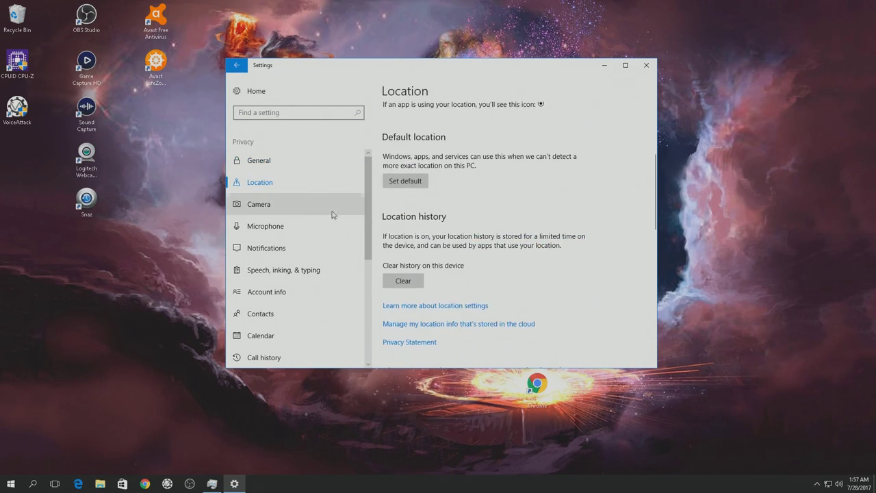
Step: Block camera access for App connector, Connect, Feedback Hub, Maps, Edge, OneNote, Photos and Xbox
click(315, 205)
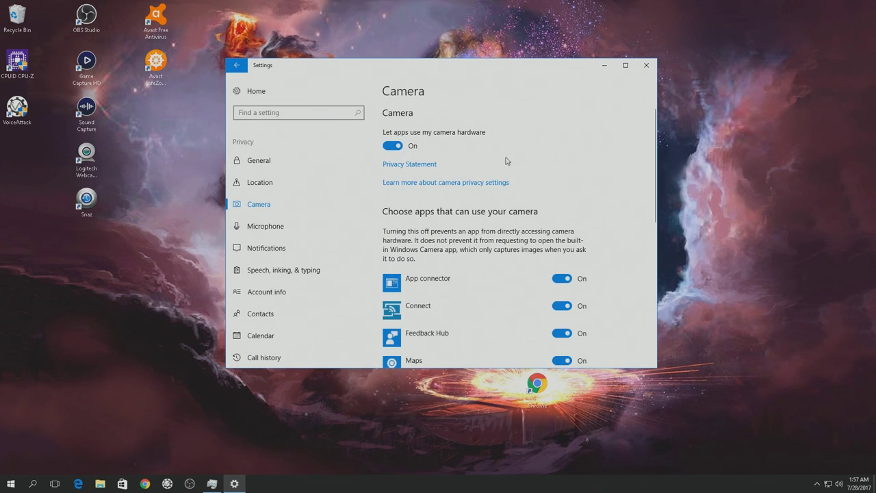
scroll(554, 187, down, 3)
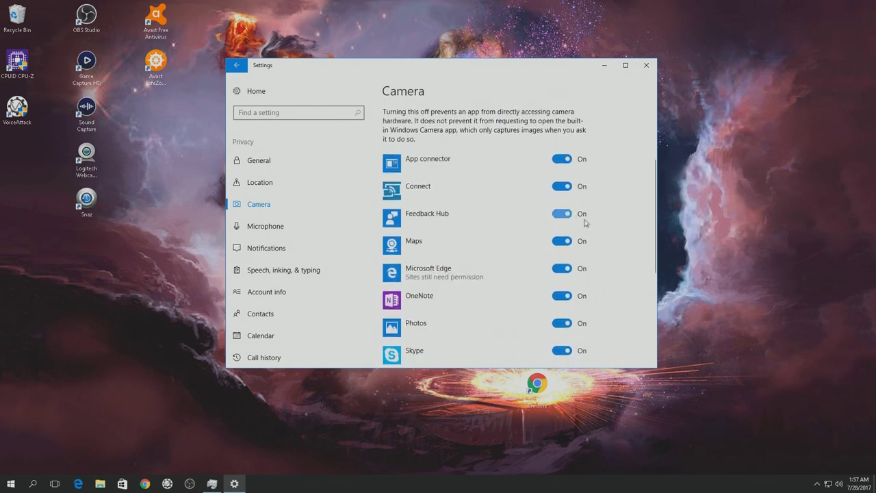
click(563, 159)
click(562, 187)
click(563, 214)
click(562, 241)
click(562, 268)
click(563, 295)
click(563, 323)
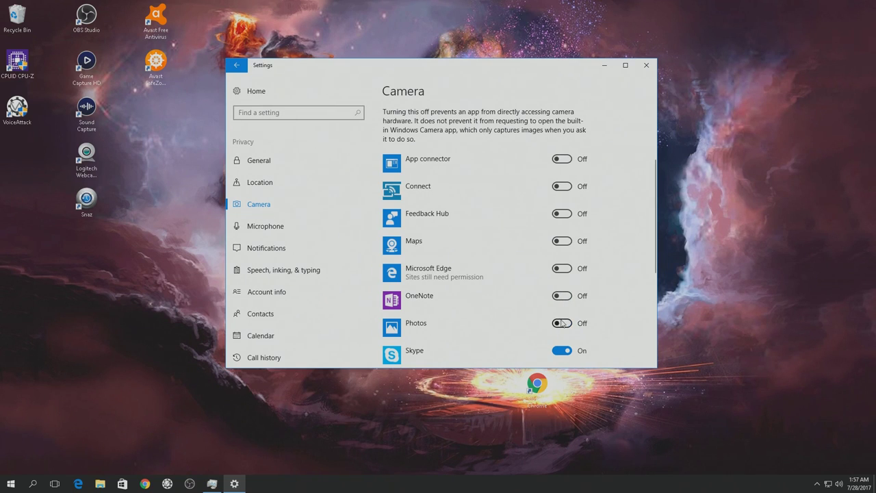
scroll(567, 301, down, 3)
click(564, 262)
scroll(608, 278, up, 3)
scroll(608, 278, up, 2)
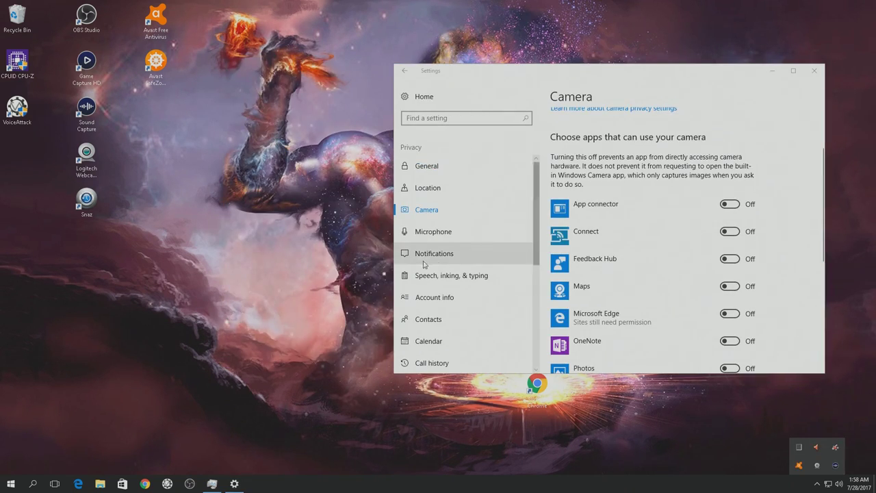
Step: Block Feedback Hub, Messaging, Microsoft account, Edge, OneNote and Photos from the microphone
click(449, 233)
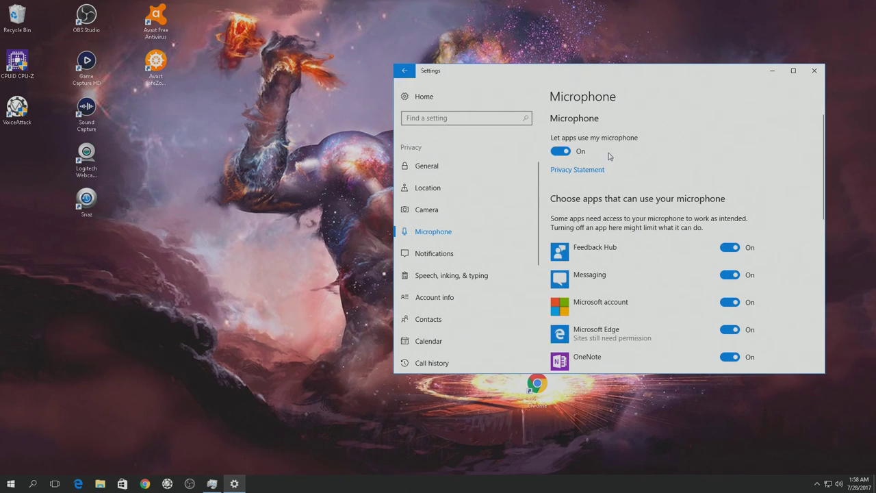
scroll(746, 176, down, 1)
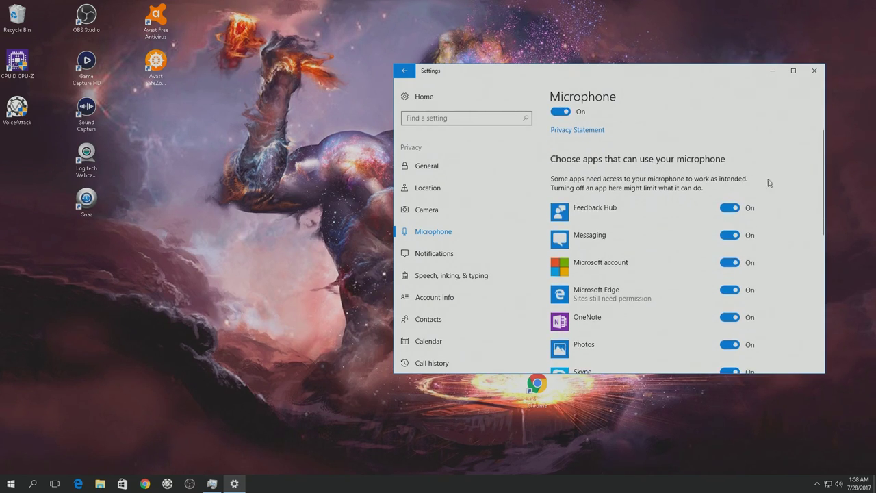
click(730, 207)
click(730, 234)
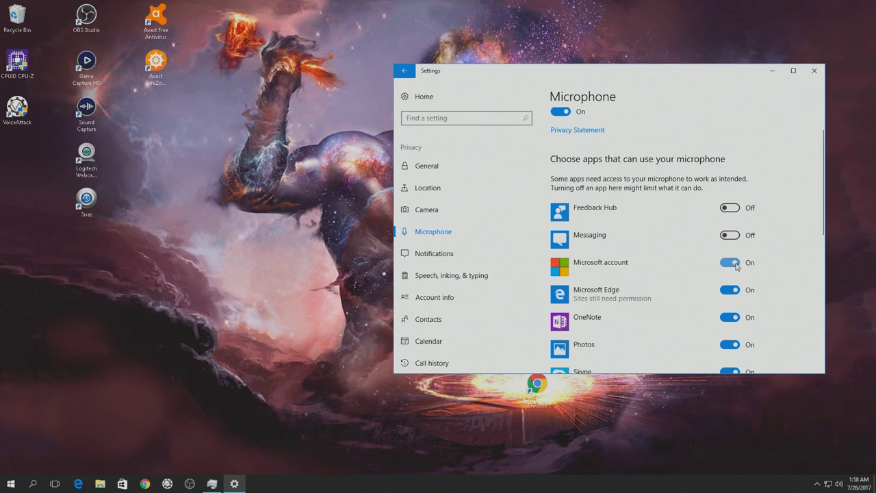
click(730, 262)
click(729, 289)
click(730, 317)
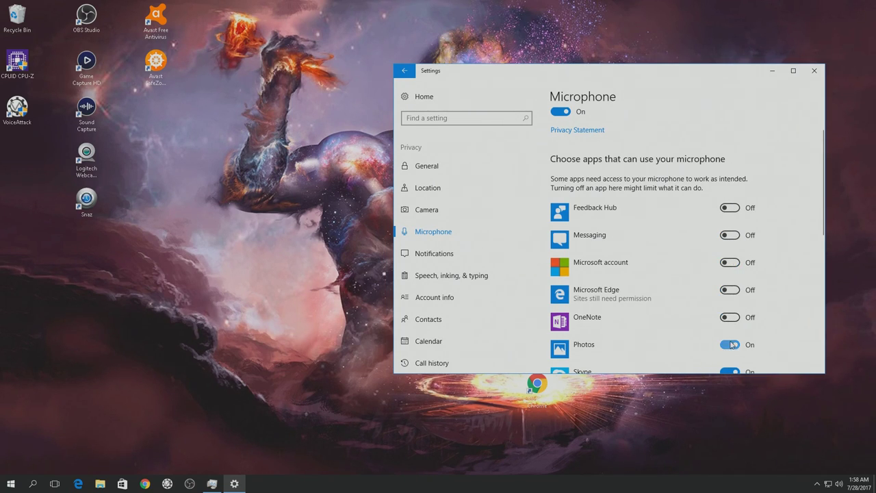
click(729, 344)
Step: Also block Store, Take a Test, Voice Recorder and the Xbox apps from the microphone
scroll(729, 344, down, 4)
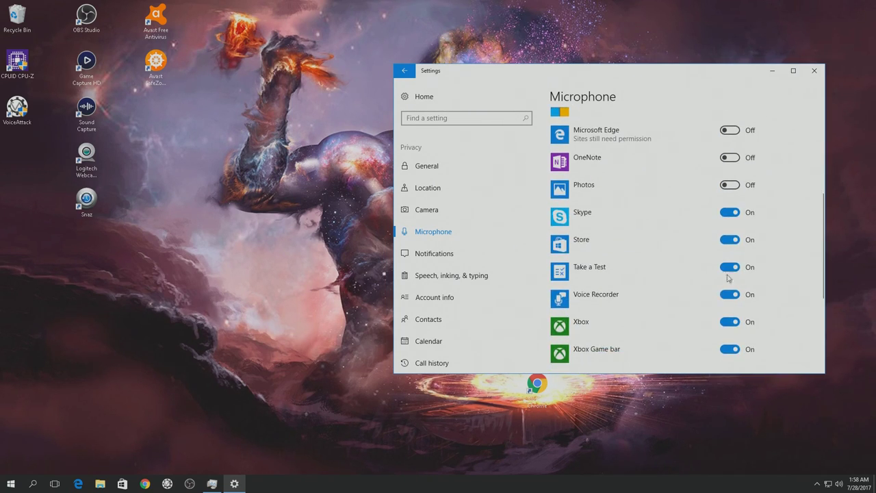
click(729, 239)
click(729, 267)
click(730, 294)
click(729, 321)
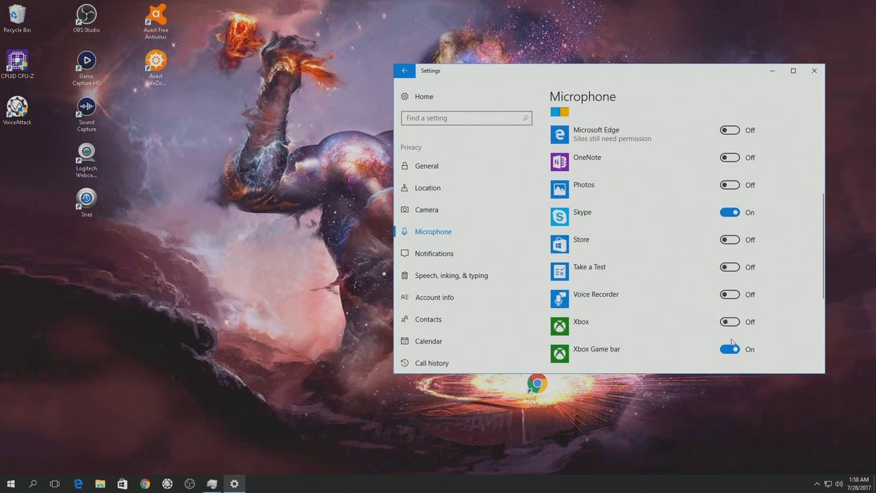
click(729, 349)
scroll(735, 342, down, 2)
scroll(735, 312, up, 8)
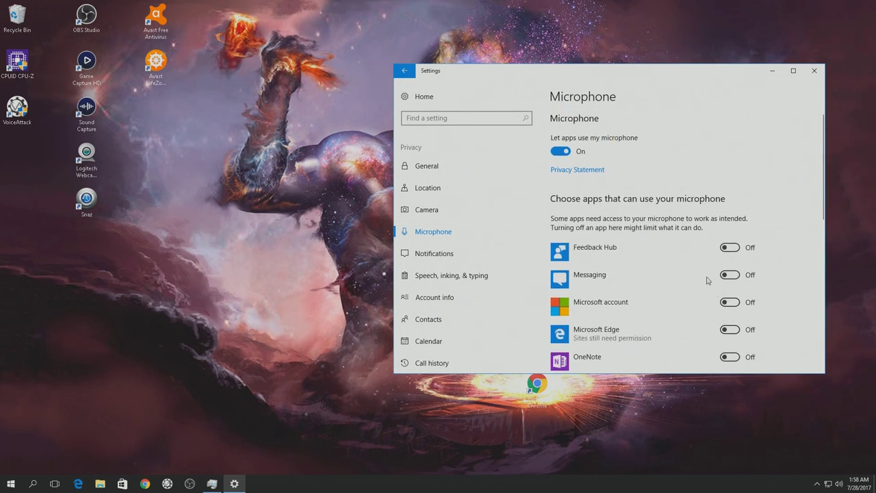
scroll(707, 278, down, 10)
scroll(682, 283, up, 3)
click(445, 253)
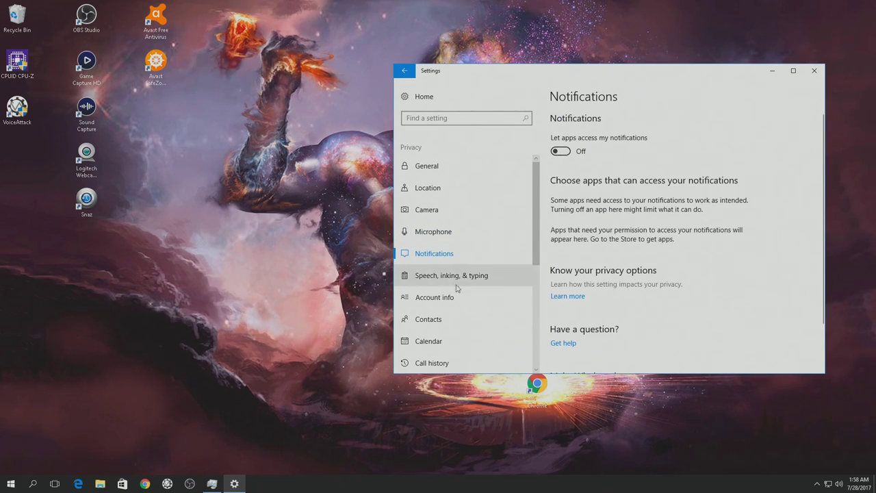
Step: Turn off app access to account info (name and picture) and contacts
click(452, 276)
scroll(698, 219, down, 3)
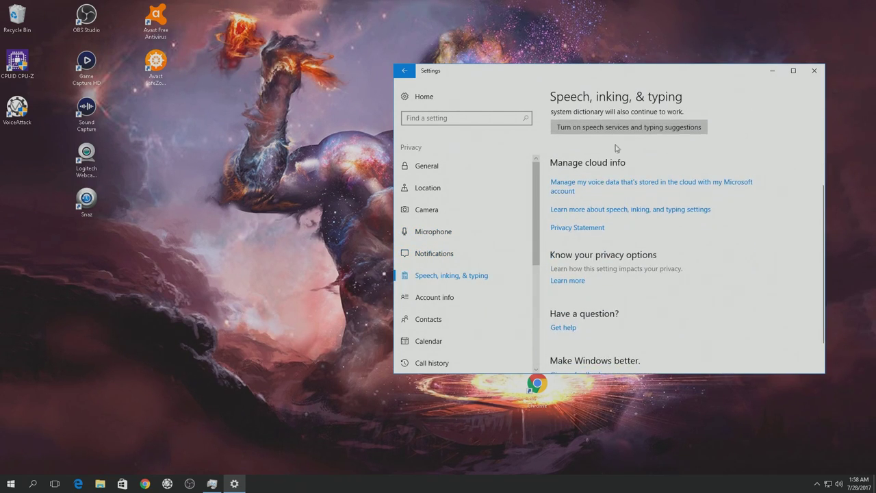
scroll(673, 176, up, 3)
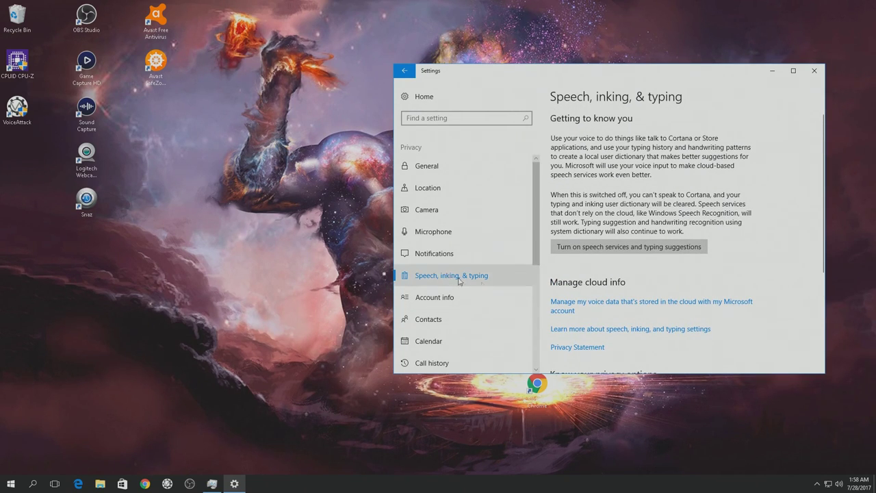
scroll(766, 248, down, 3)
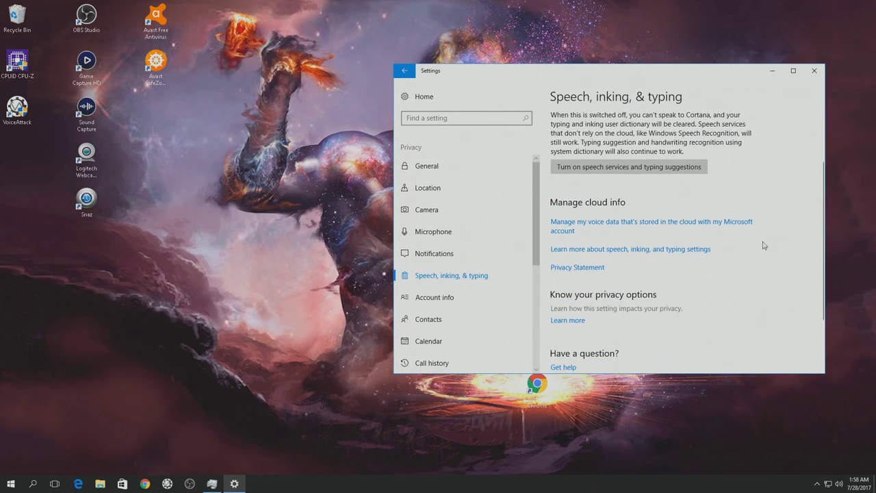
click(463, 301)
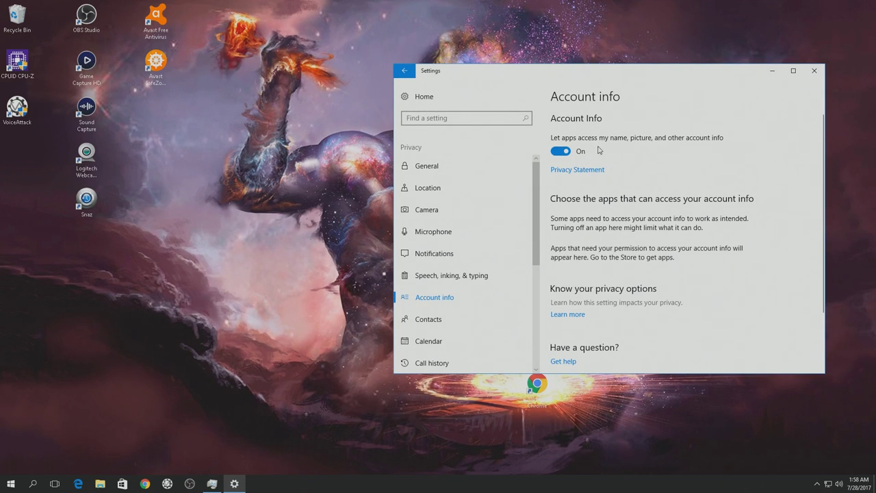
click(564, 151)
scroll(670, 179, down, 1)
click(438, 318)
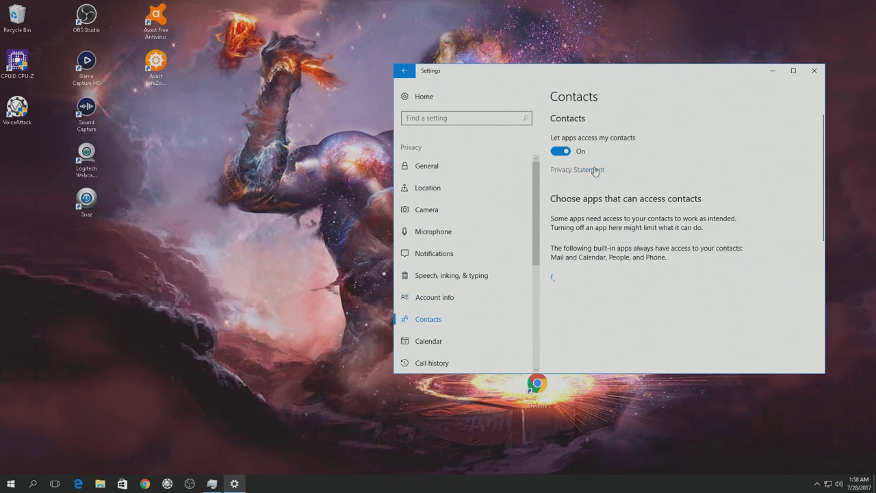
click(560, 151)
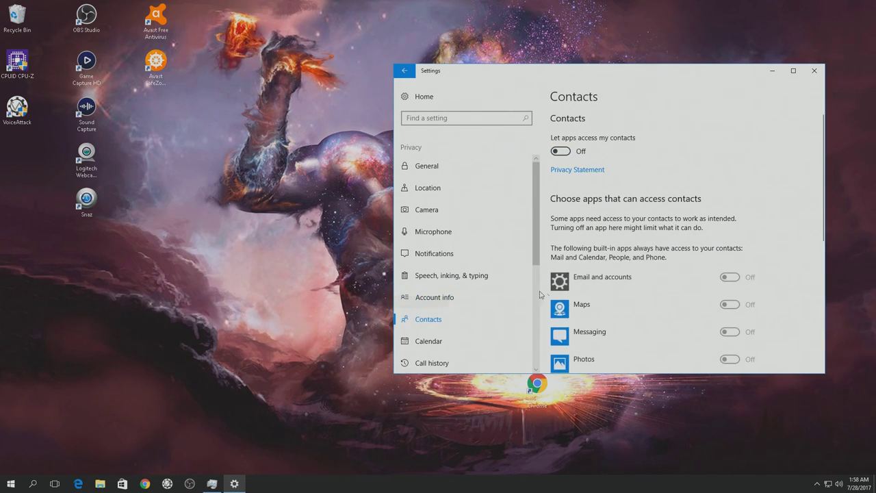
Step: Block app access to calendar, call history, email, tasks and messaging
click(456, 340)
click(562, 154)
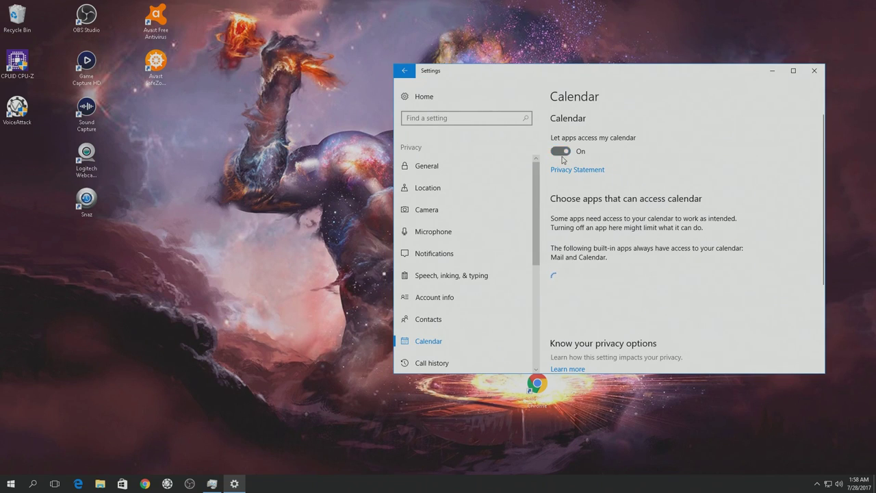
scroll(452, 315, down, 3)
click(438, 264)
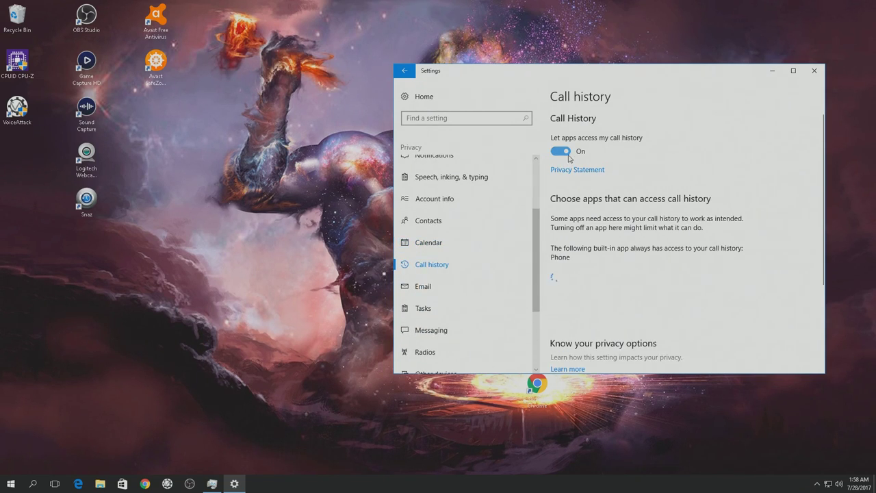
click(568, 156)
click(445, 288)
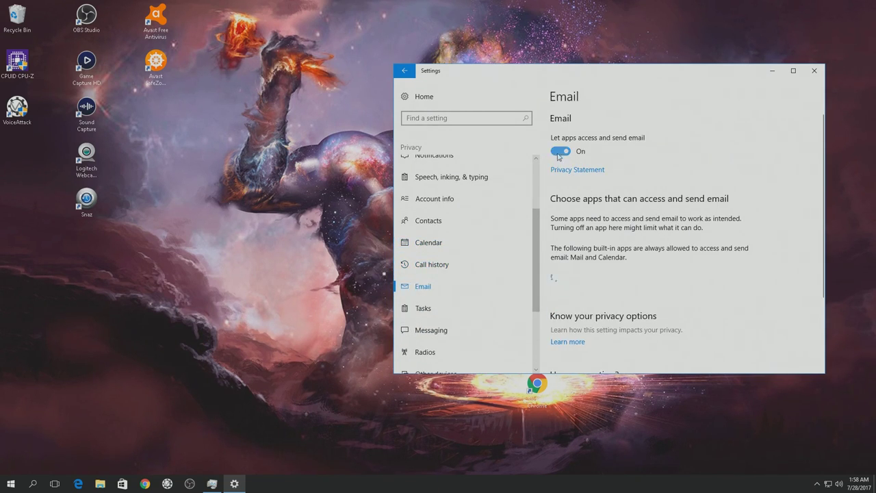
click(559, 151)
click(443, 309)
click(561, 142)
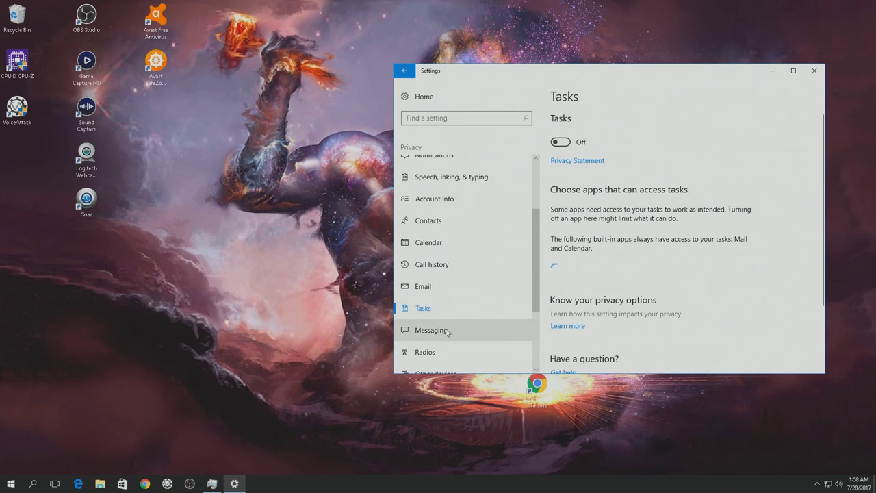
click(446, 331)
click(560, 151)
Step: Stop apps from controlling radios and from using the TOURO Mobile device
scroll(459, 294, down, 1)
click(444, 286)
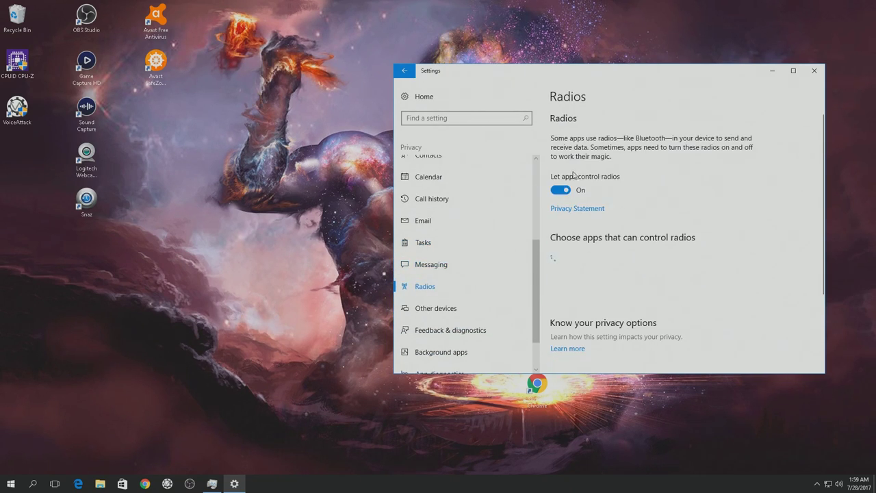
click(560, 189)
scroll(448, 328, down, 1)
click(465, 275)
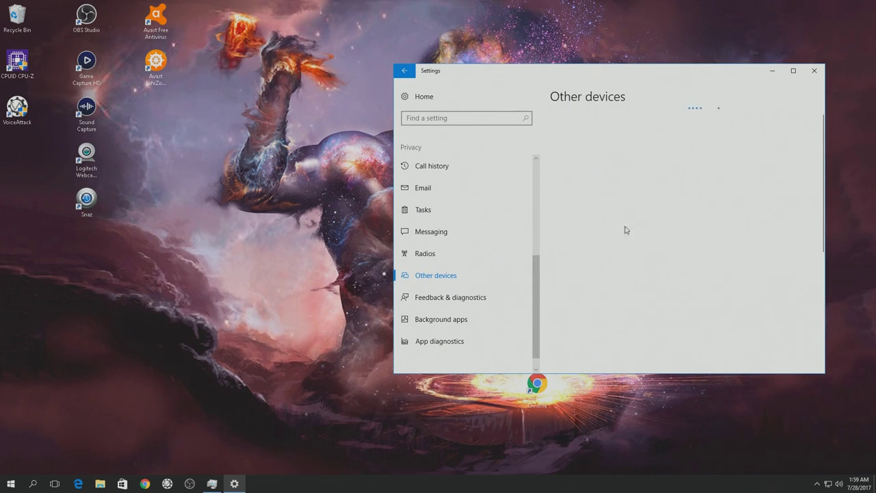
scroll(625, 230, down, 2)
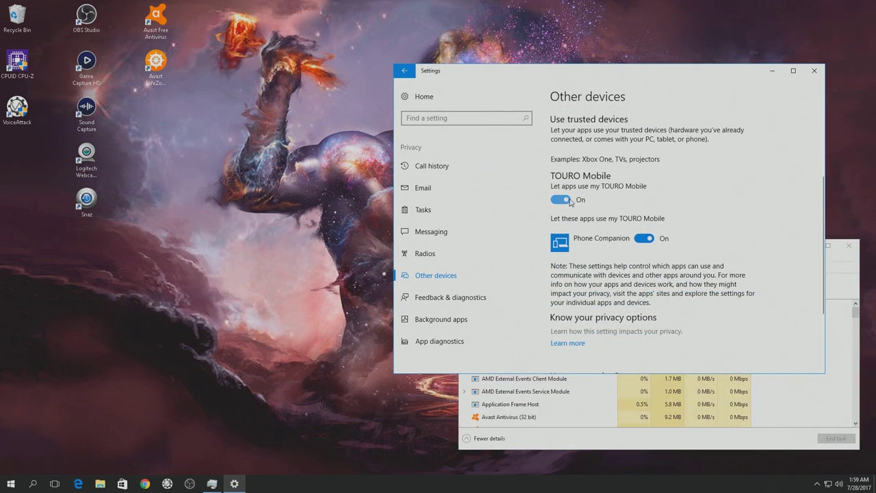
click(562, 200)
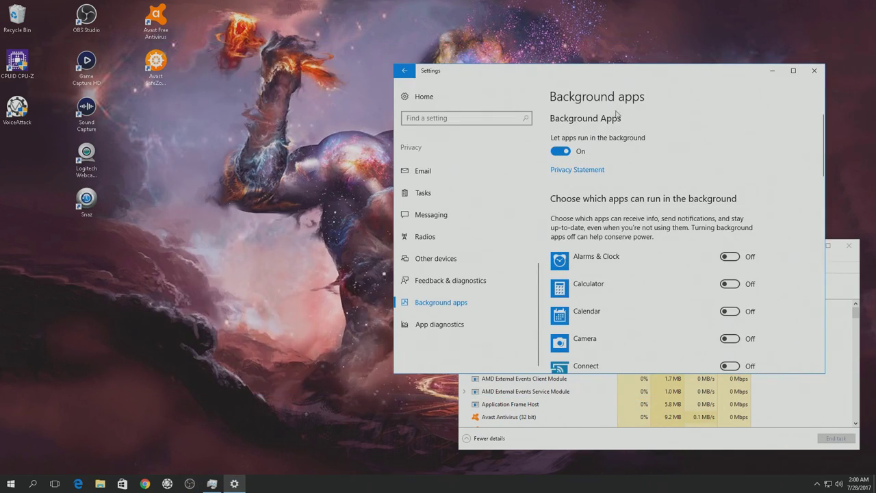
Step: Disable background apps and app diagnostics access, then return to the Settings home page
click(560, 151)
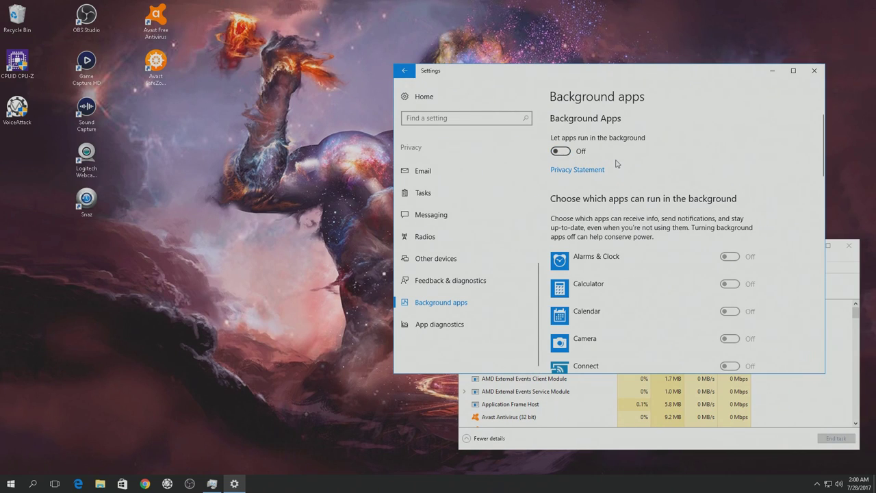
click(466, 326)
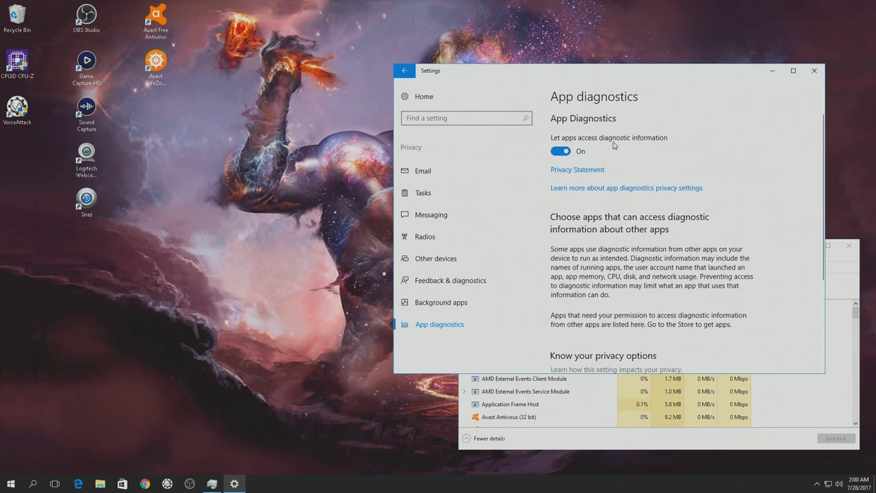
click(560, 151)
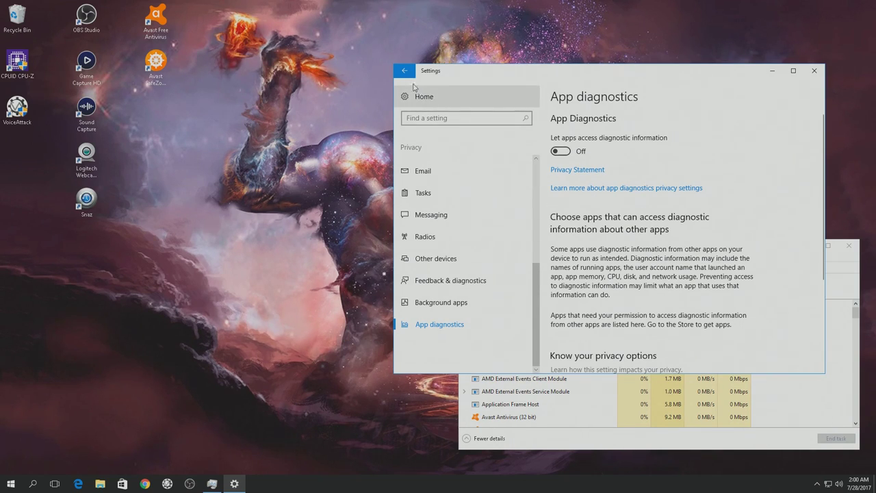
scroll(622, 219, down, 3)
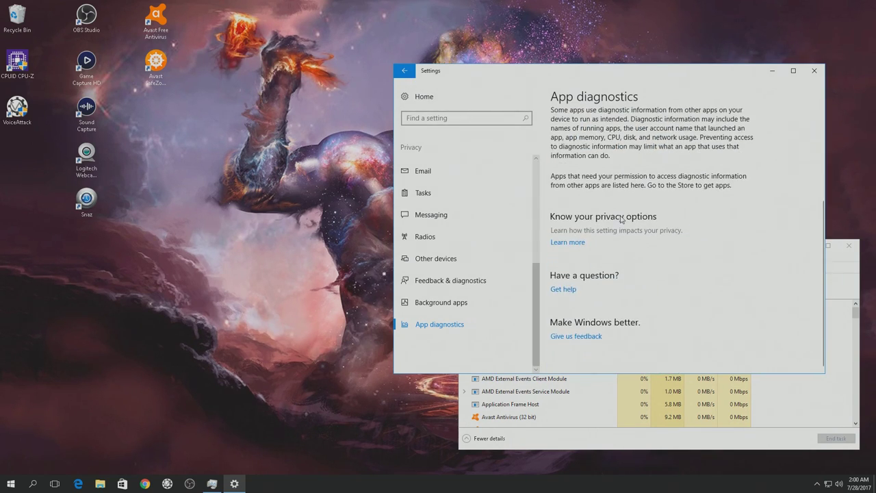
click(423, 97)
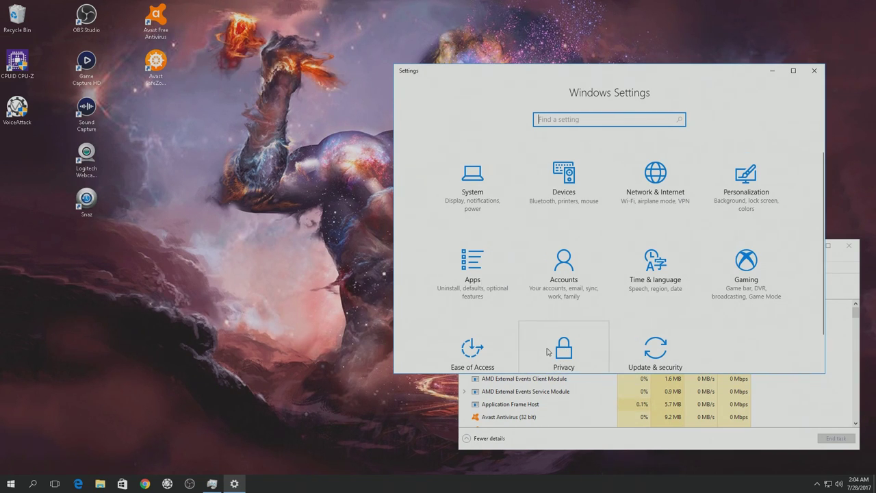
scroll(548, 351, down, 1)
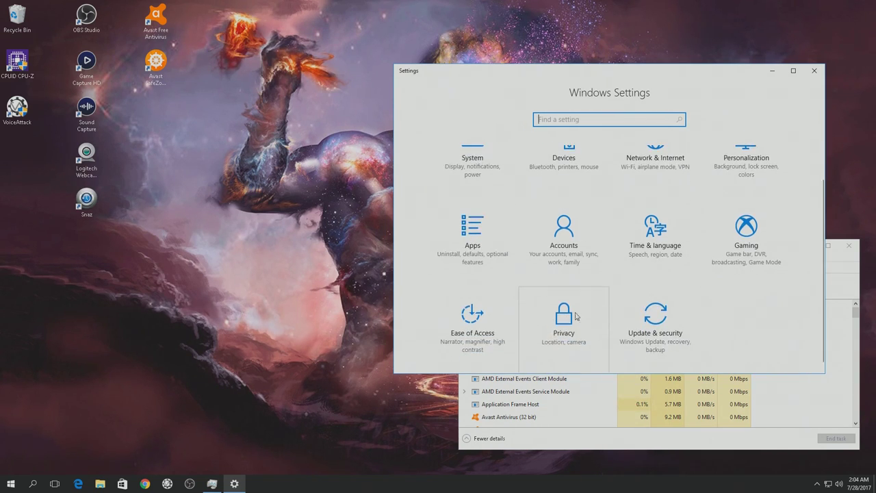
Step: Close Settings and open the full Services console from Task Manager's Services list
click(813, 70)
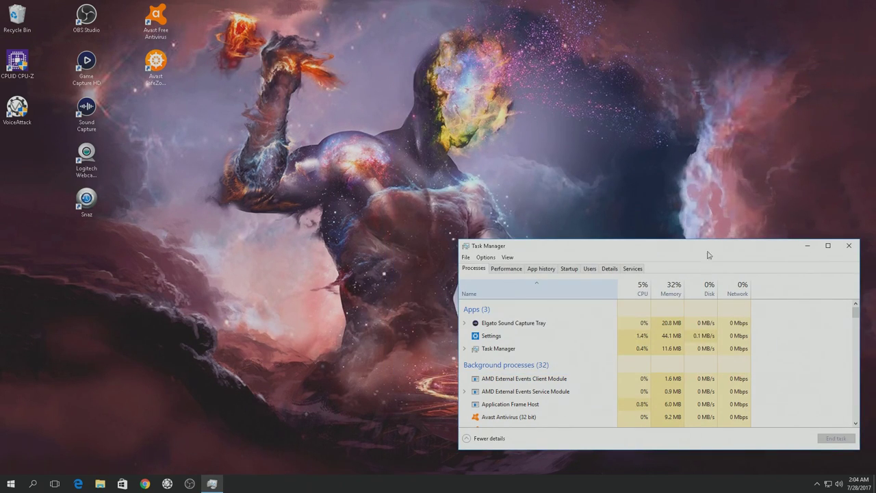
click(633, 269)
drag(648, 249, 617, 142)
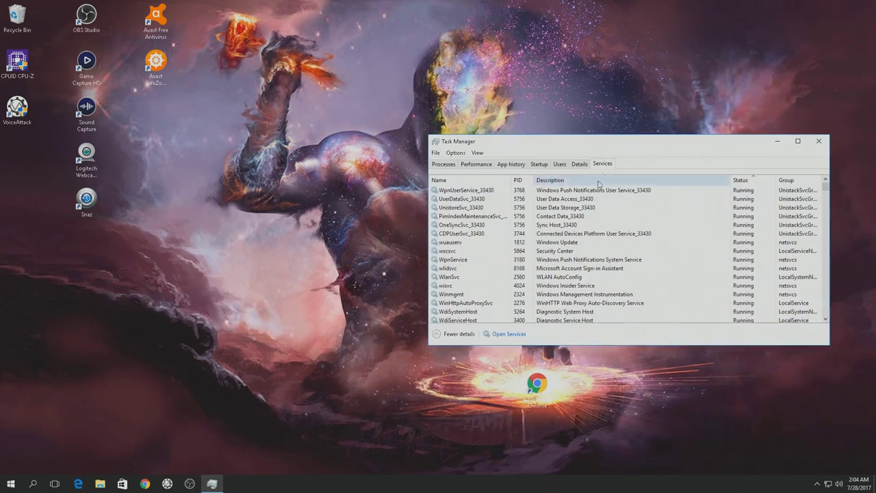
click(820, 143)
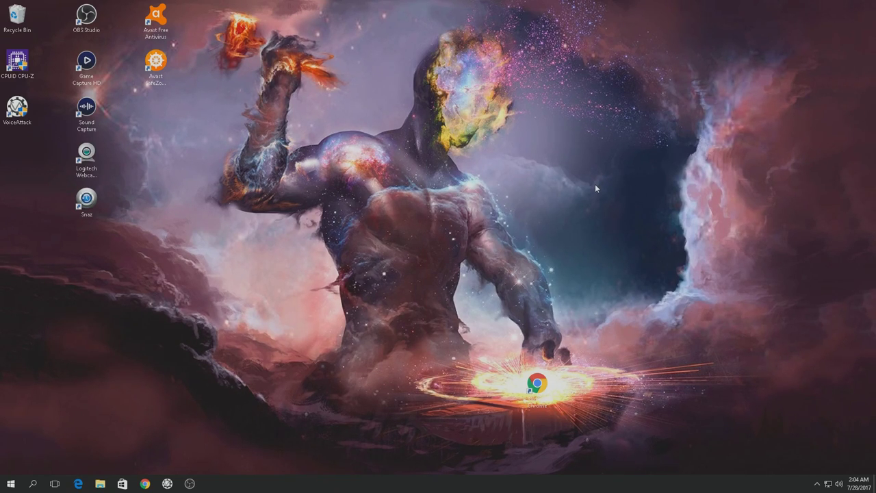
key(ctrl+shift+Escape)
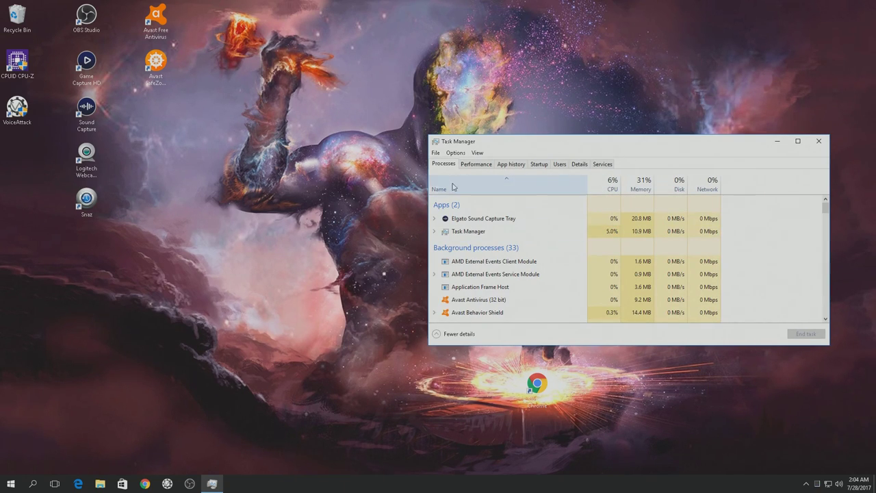
click(603, 167)
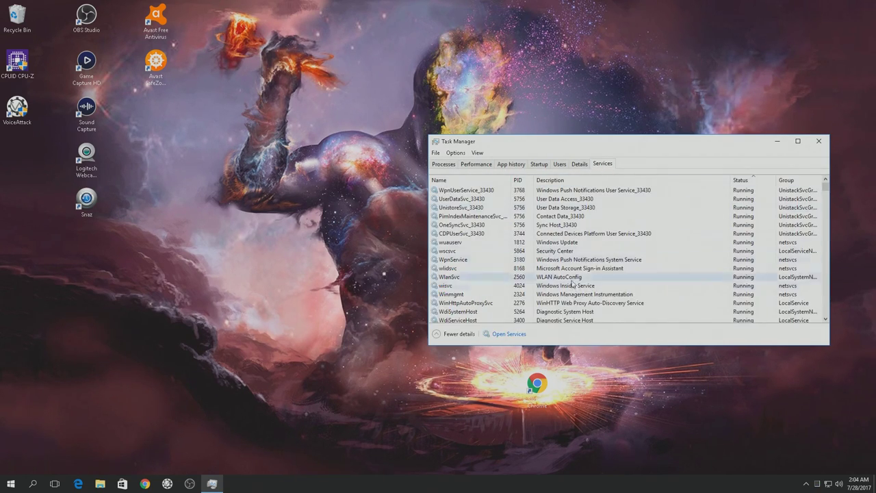
click(503, 337)
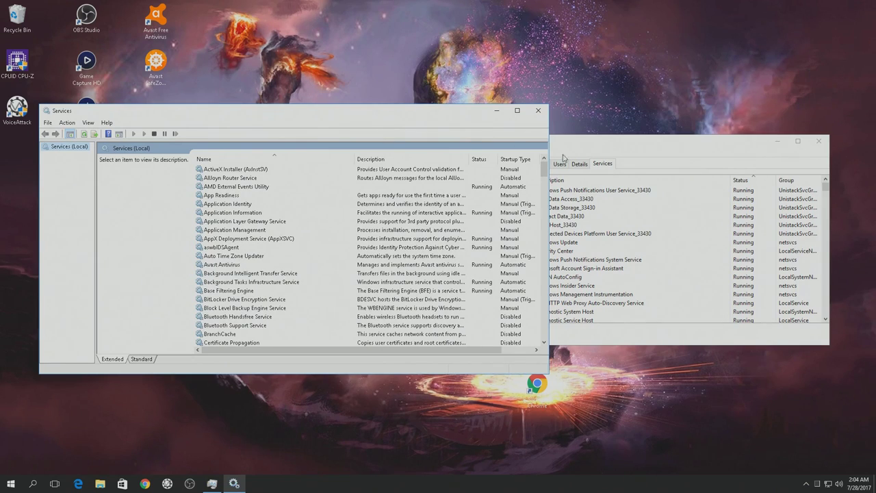
Step: Maximize Services, sort by Status then Startup Type, and scroll through the services
click(777, 141)
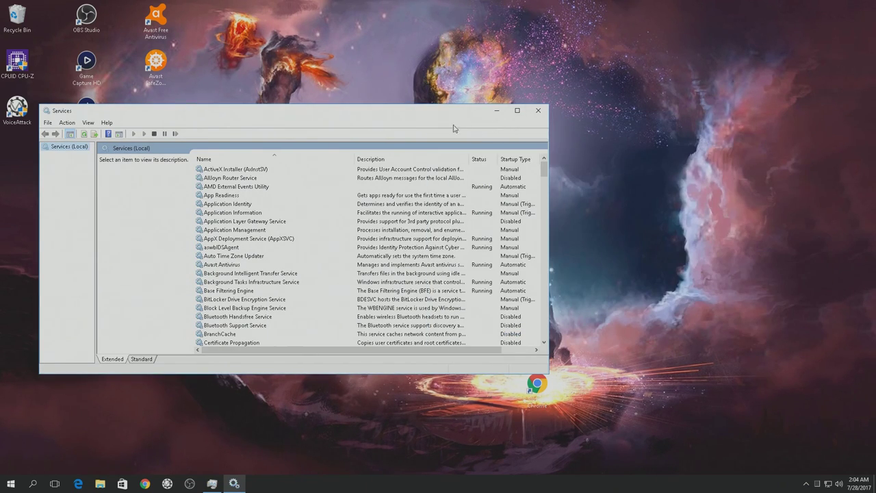
drag(423, 113, 476, 3)
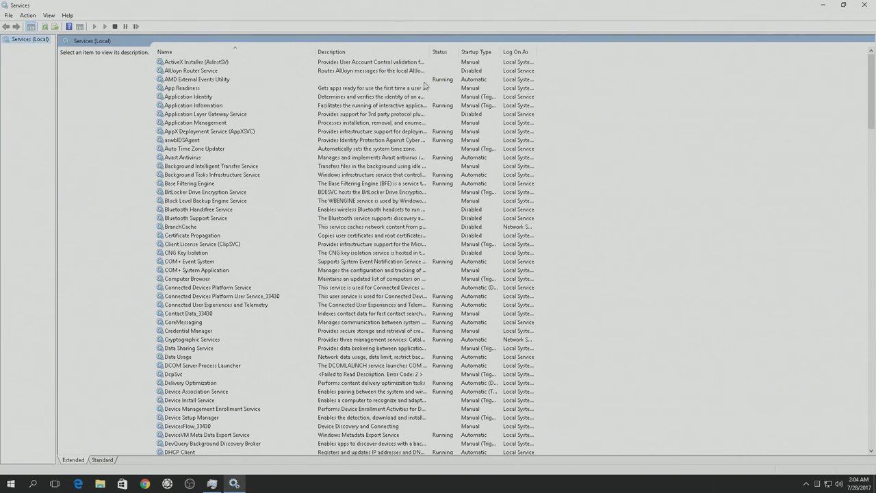
click(451, 57)
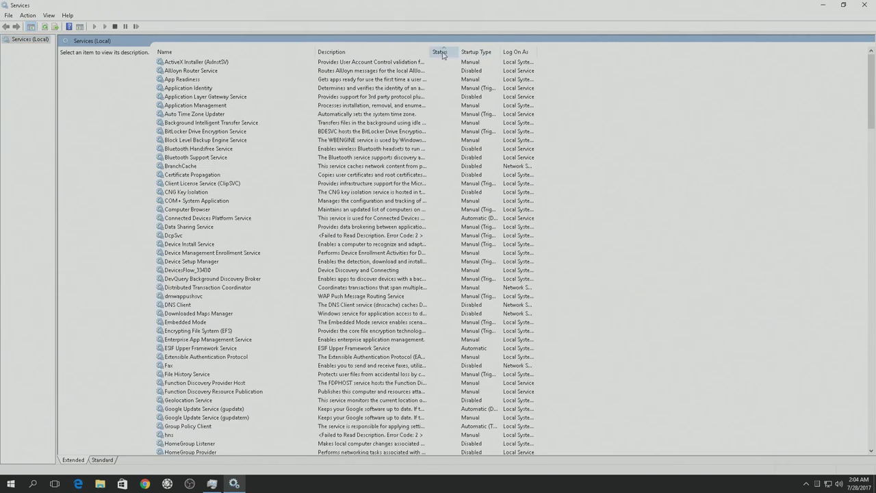
click(450, 56)
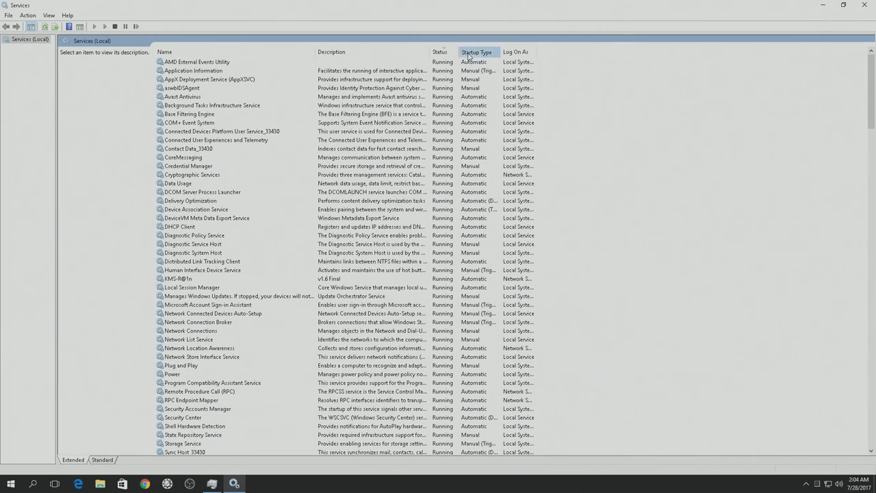
click(472, 56)
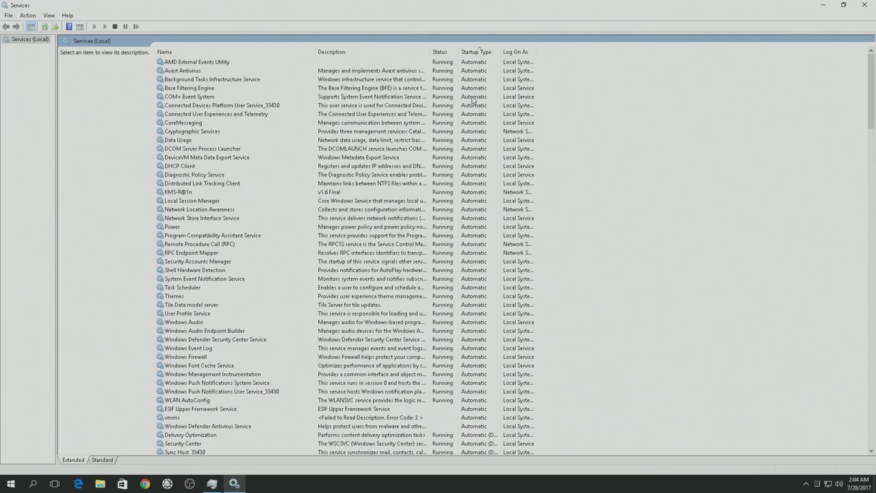
scroll(472, 135, down, 20)
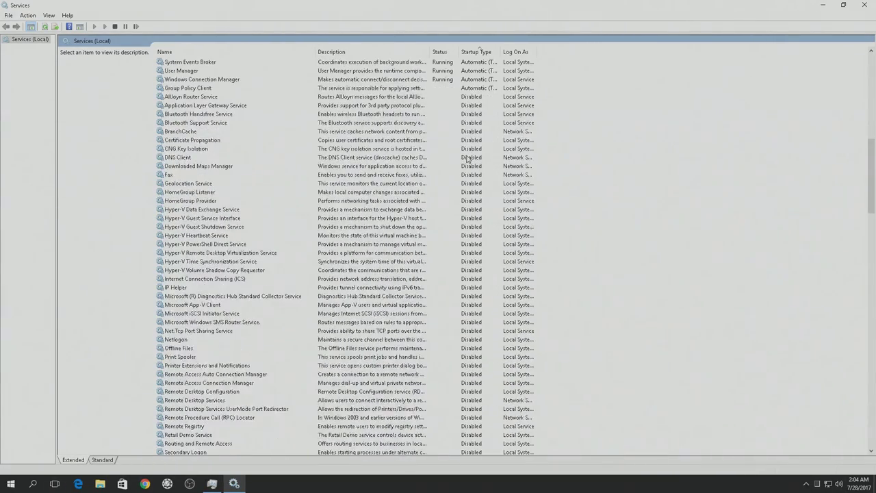
scroll(468, 159, down, 1)
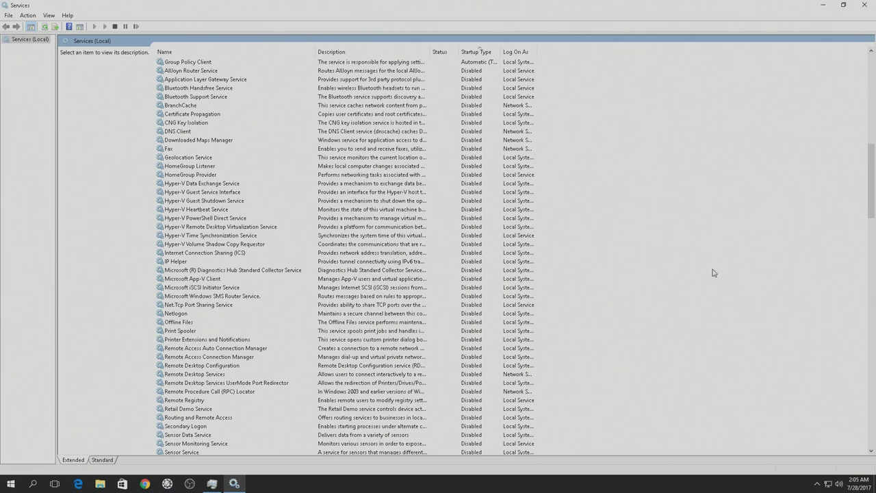
drag(872, 168, 864, 242)
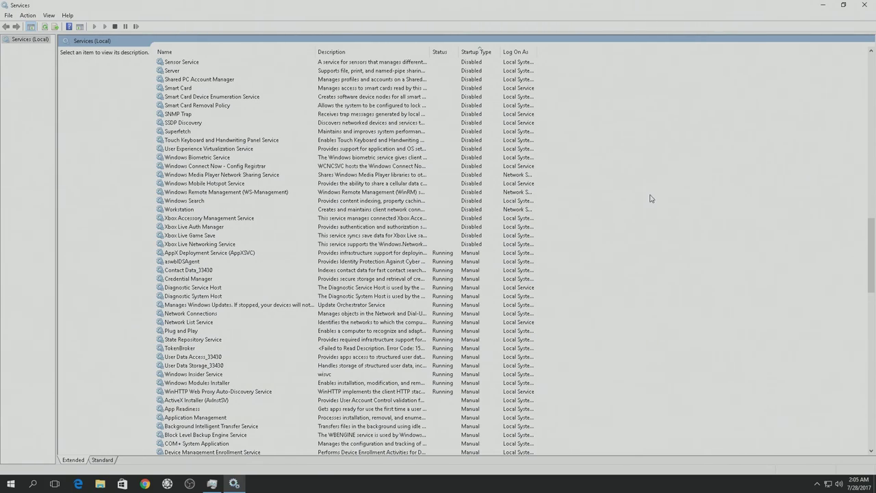
drag(873, 238, 845, 55)
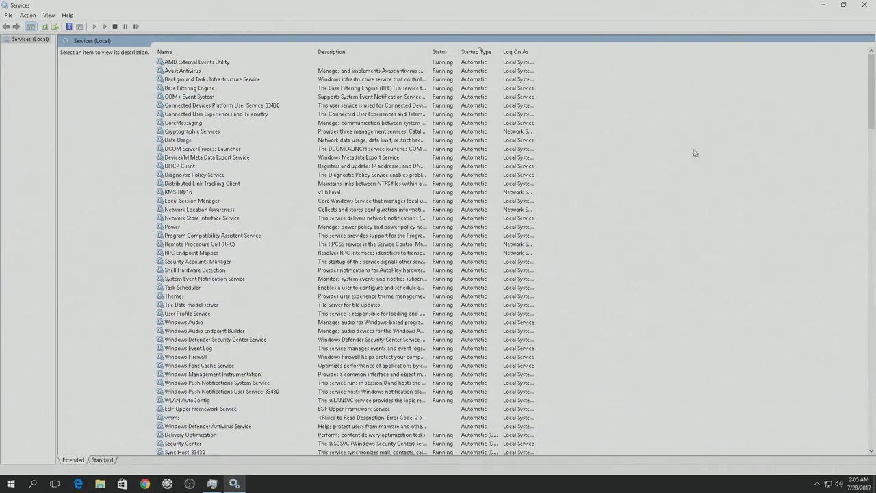
scroll(685, 159, down, 5)
scroll(684, 159, up, 5)
Step: Close Services and list Task Manager's startup programs sorted with enabled entries first
click(864, 5)
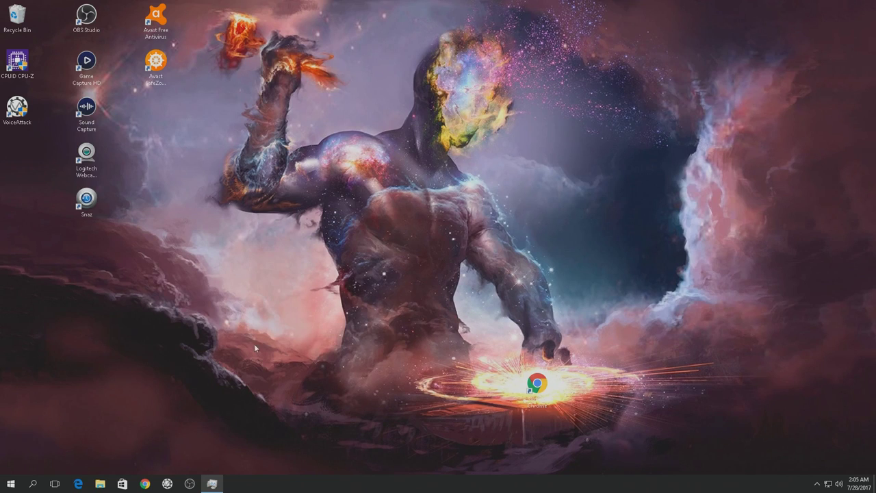
click(212, 484)
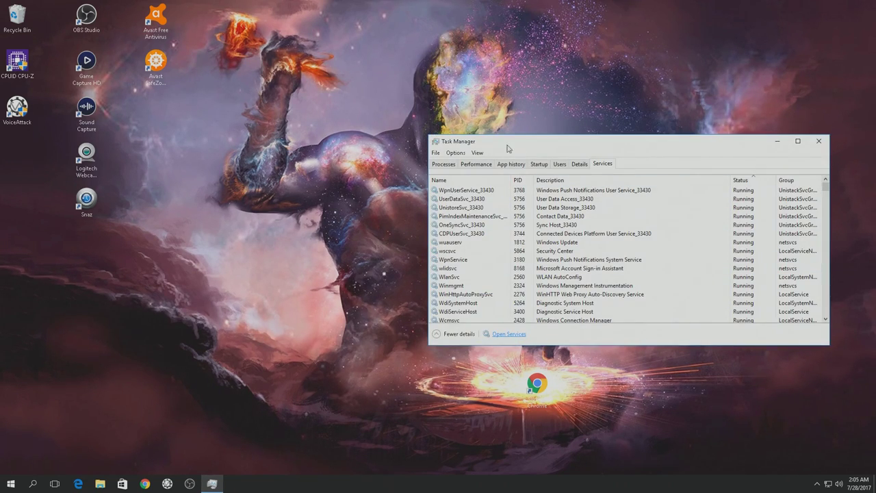
click(542, 165)
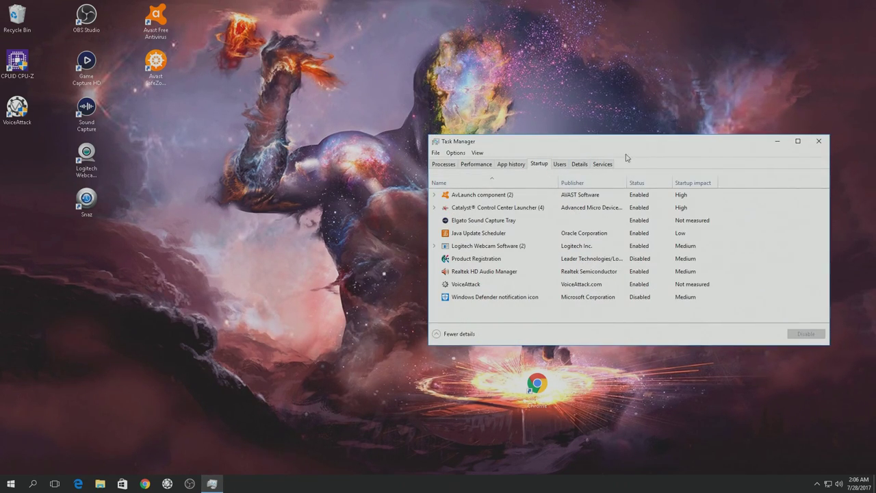
drag(635, 145, 592, 118)
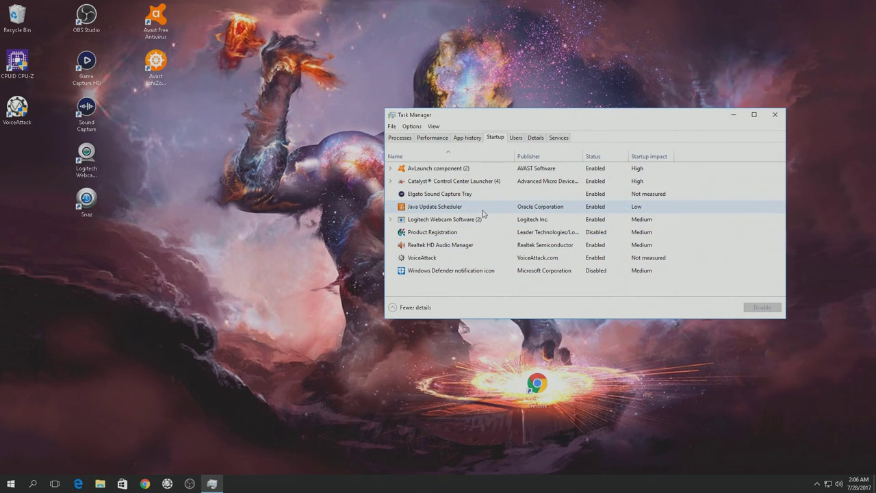
click(597, 156)
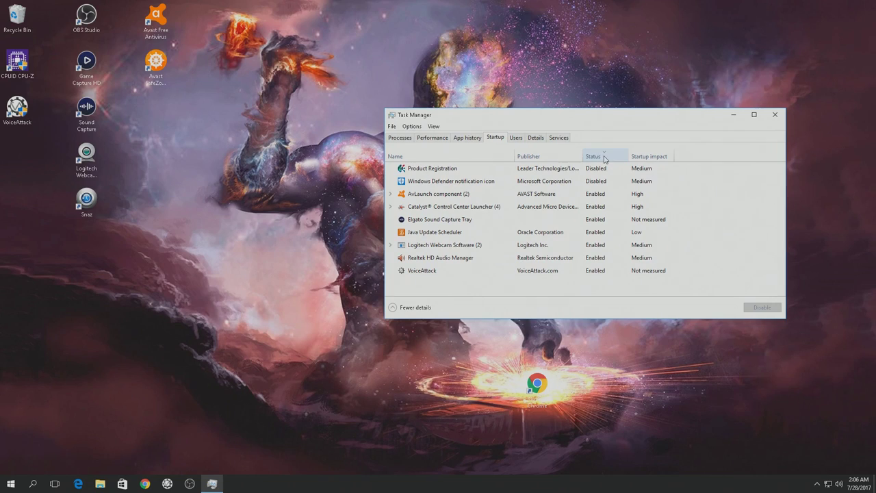
click(602, 157)
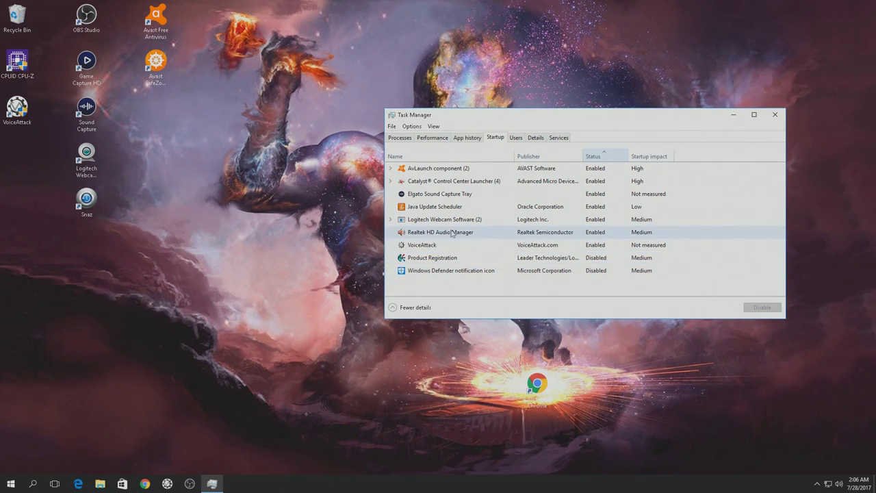
Step: Disable Logitech Webcam Software at startup and keep Java Update Scheduler enabled
click(391, 219)
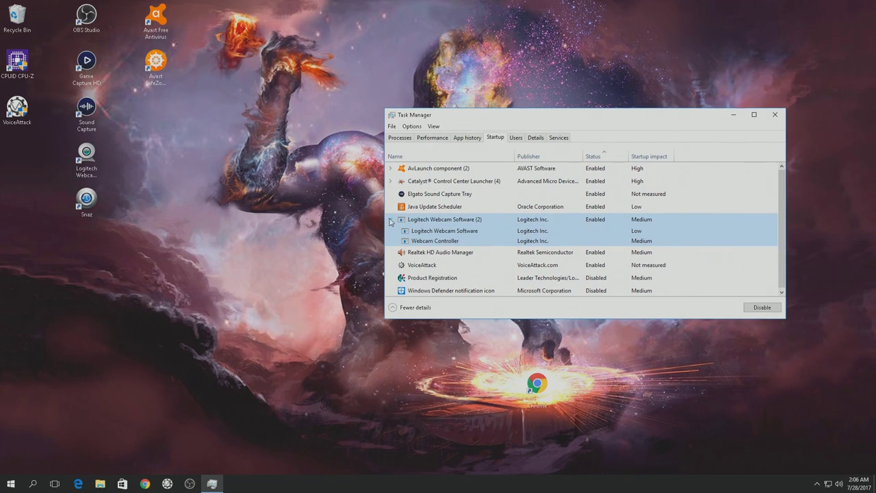
click(390, 219)
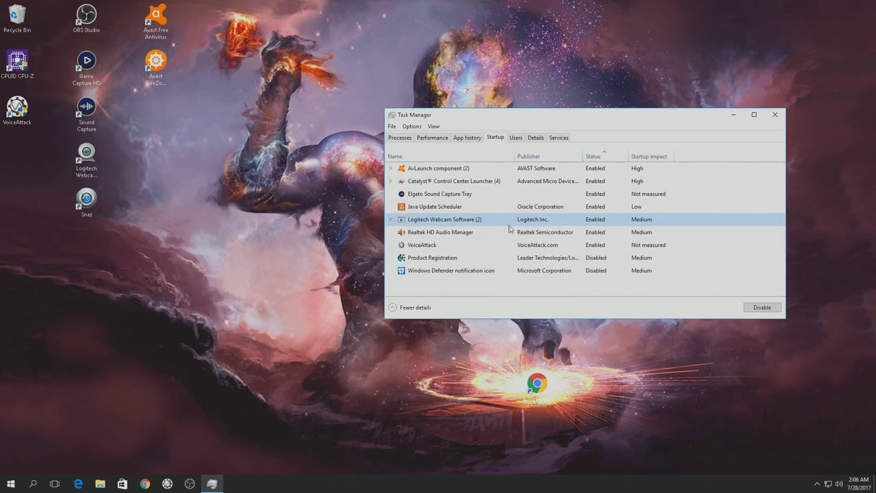
click(761, 308)
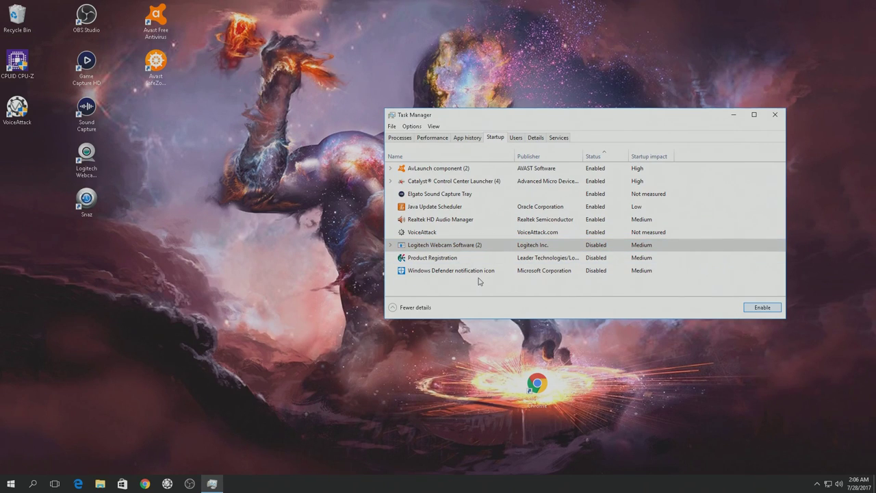
click(458, 209)
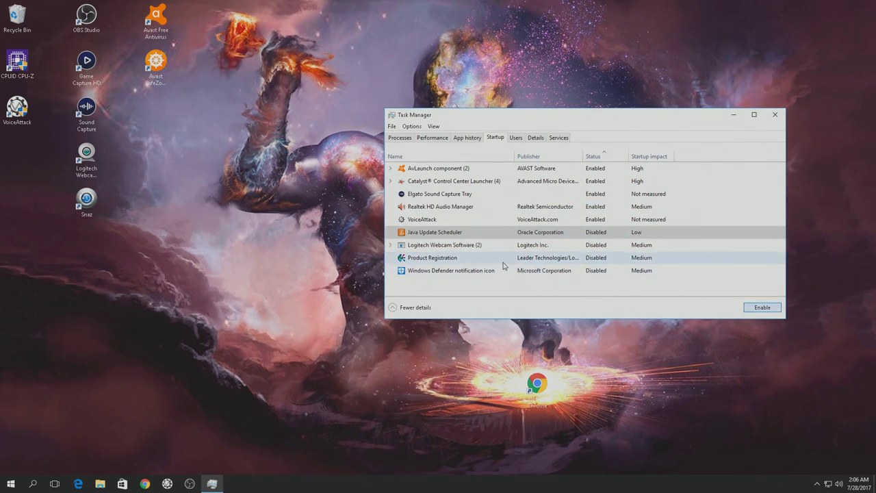
click(767, 311)
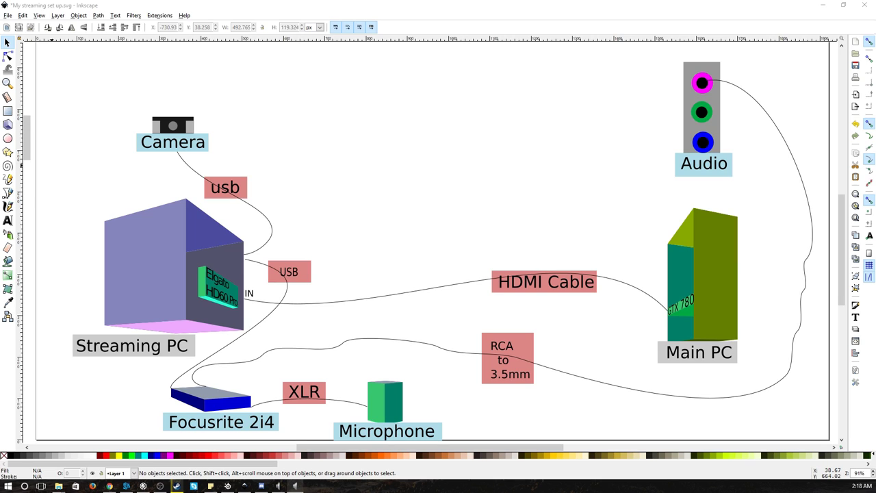
Step: Open the Realtek microphone's properties and review its Levels (65, 0.0 dB boost), Listen and General tabs
drag(150, 99, 187, 116)
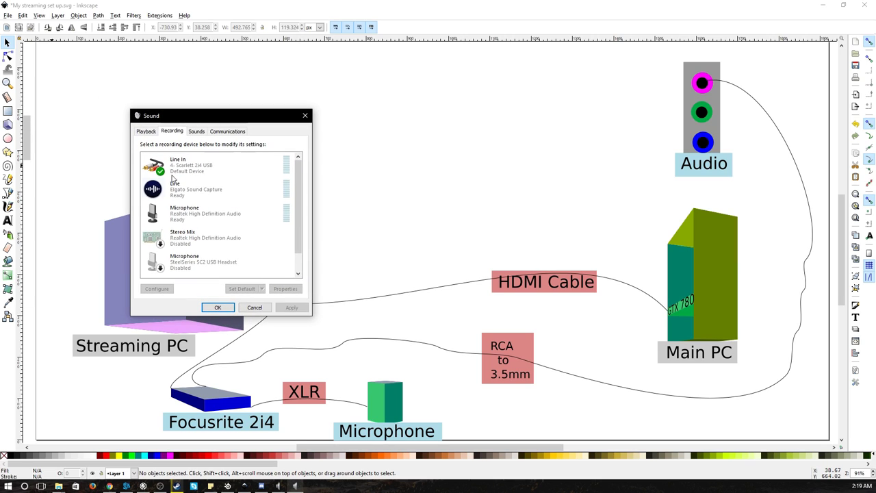
click(189, 214)
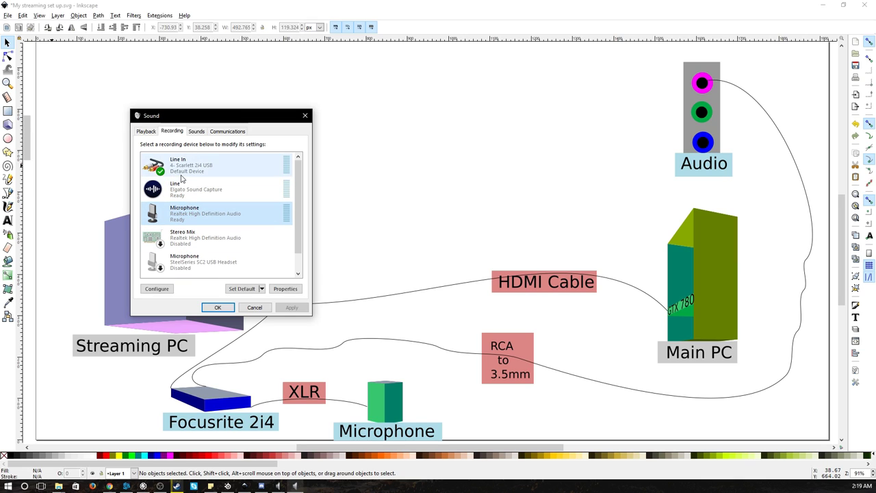
double_click(182, 213)
click(200, 165)
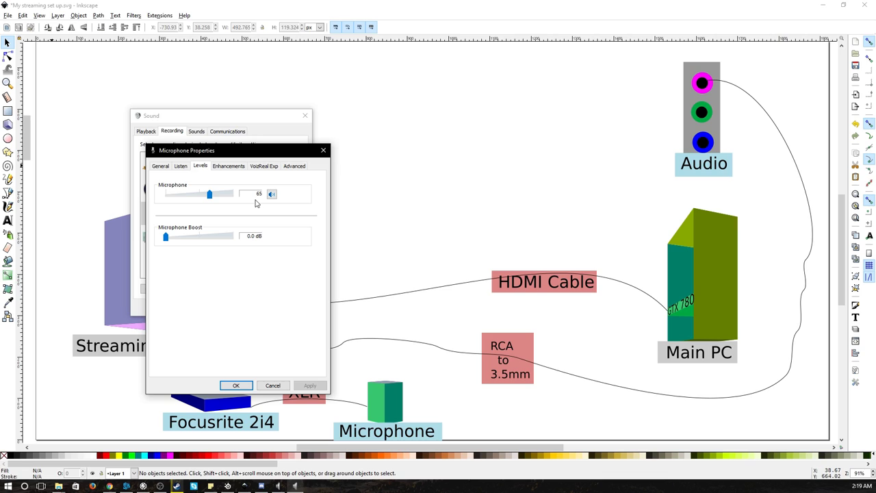
click(179, 166)
click(200, 166)
click(180, 167)
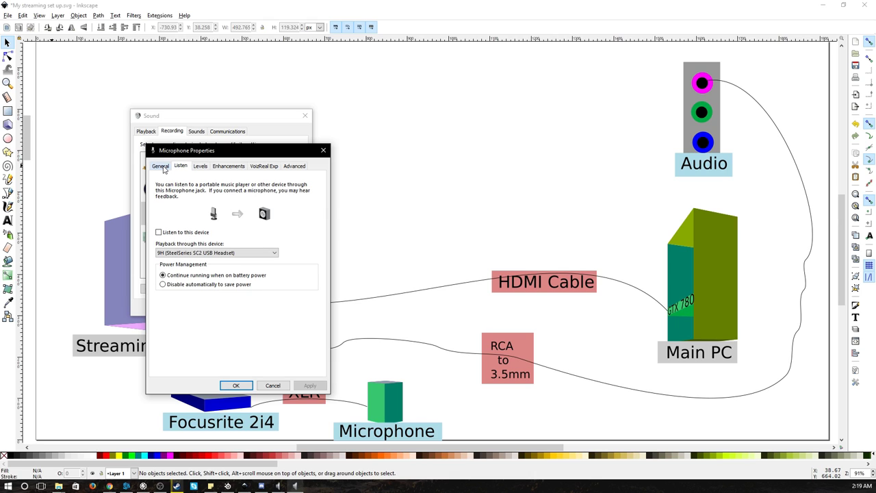
click(164, 169)
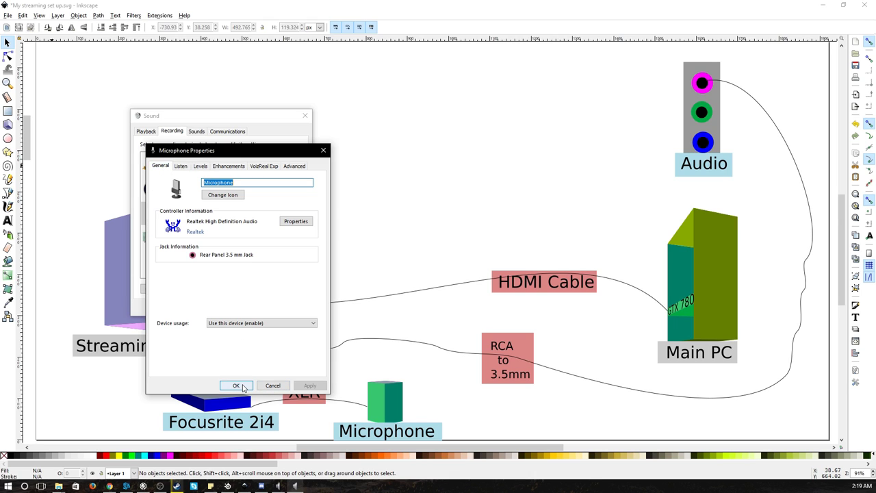
Step: Confirm the Realtek microphone properties with OK
click(241, 386)
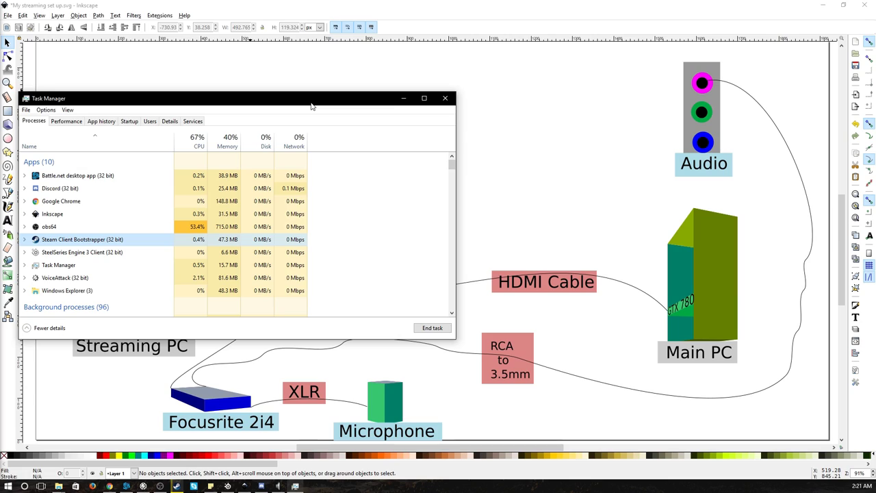